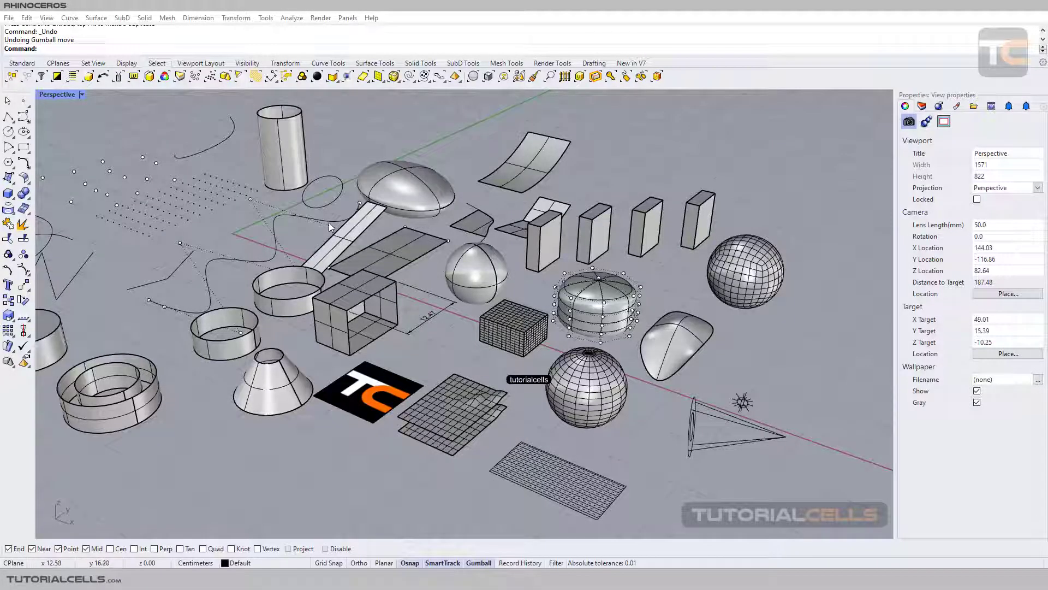
Tear off the Select Meshes flyout from the Select toolbar as a floating palette
left_click(384, 82)
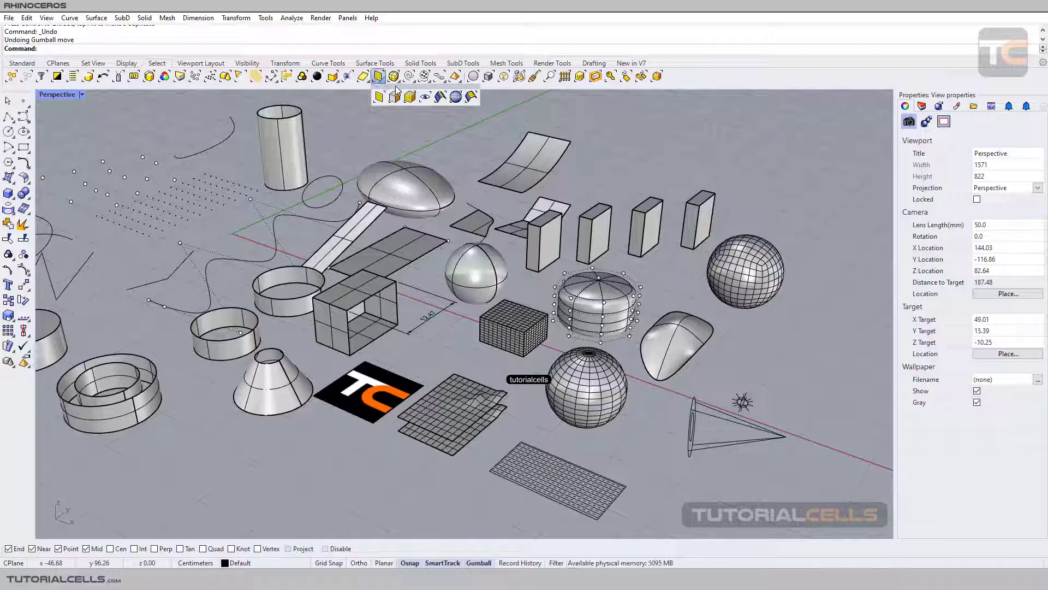
left_click_drag(397, 91, 403, 116)
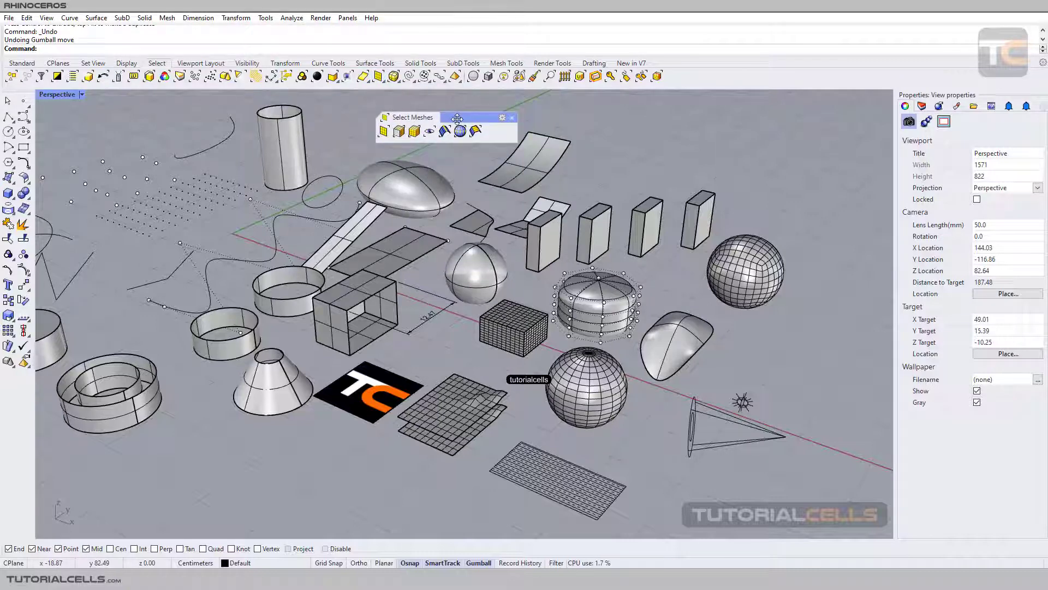
Select all 4 meshes with Select All Meshes, tilt and zoom in on them, then deselect
left_click(386, 136)
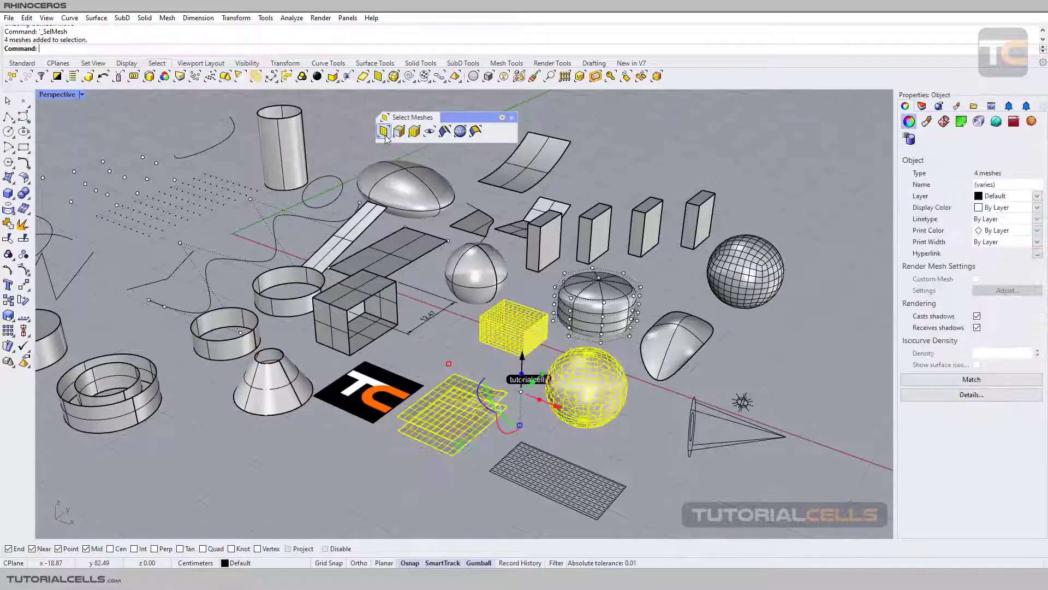
right_click_drag(527, 376, 506, 293)
scroll(504, 290, "up", 2)
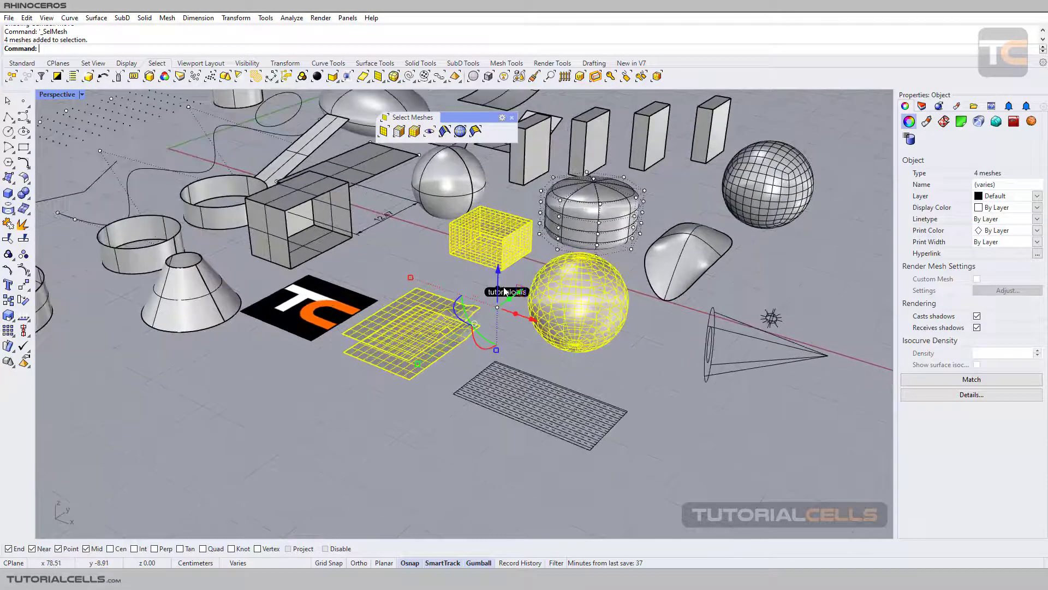
left_click(477, 270)
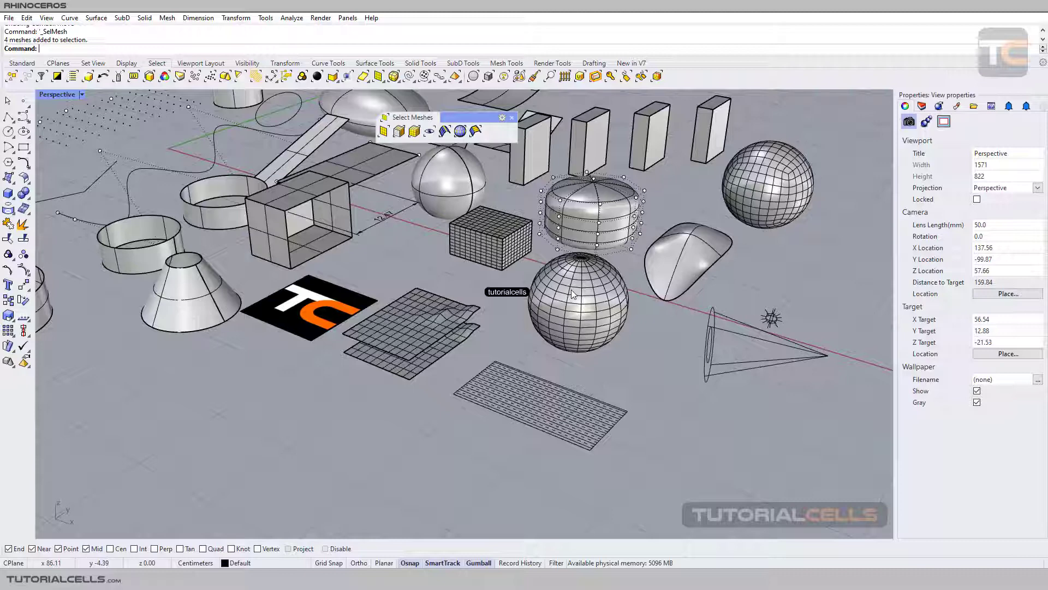
Select the 2 open sheet meshes, deselect, then select the closed box and sphere and clear
left_click(399, 131)
scroll(432, 332, "up", 3)
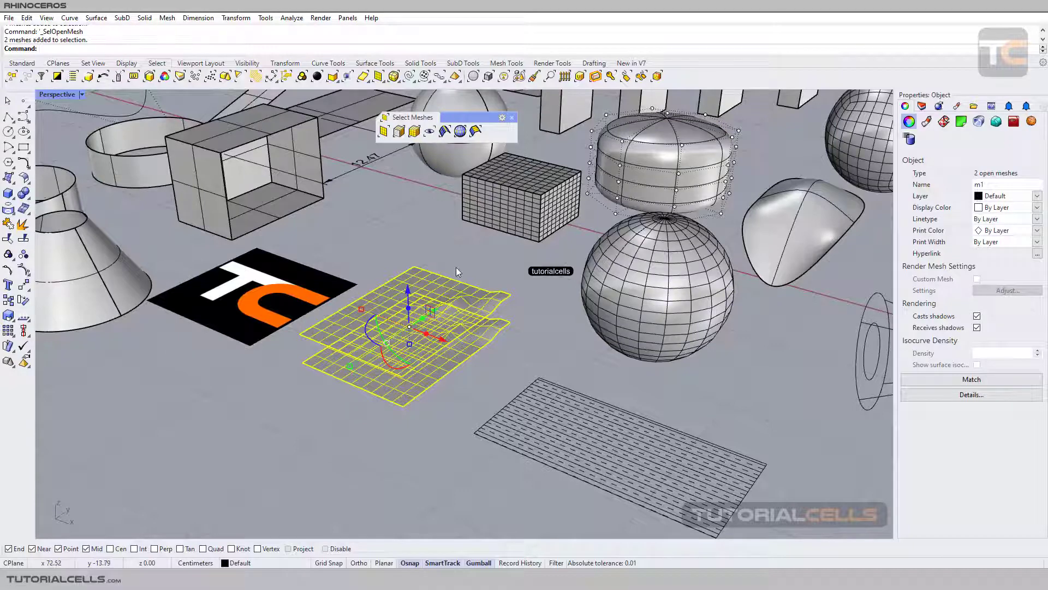
left_click(456, 267)
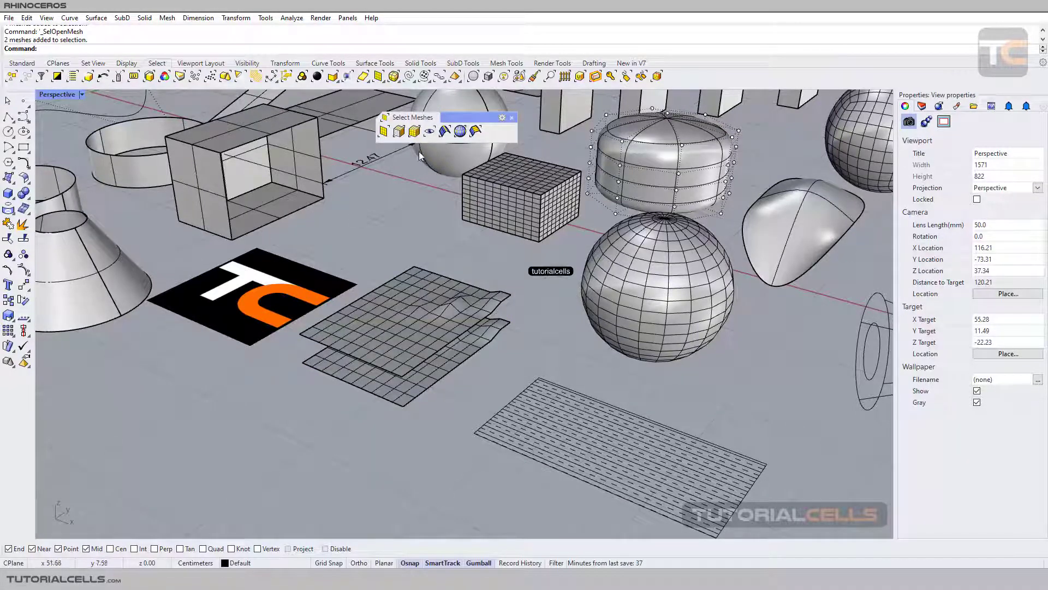
left_click(414, 131)
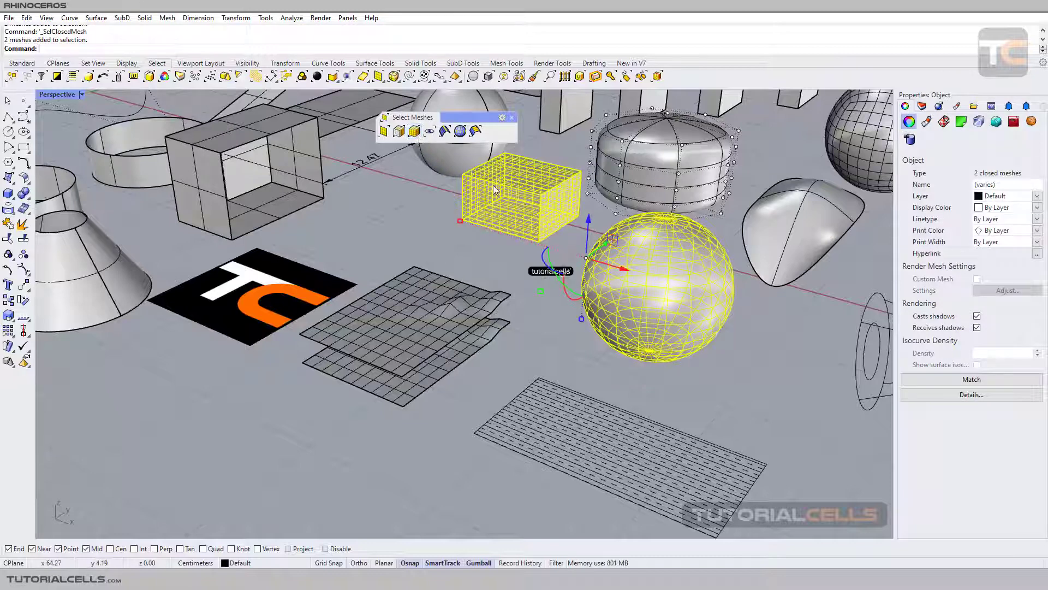
key("Escape")
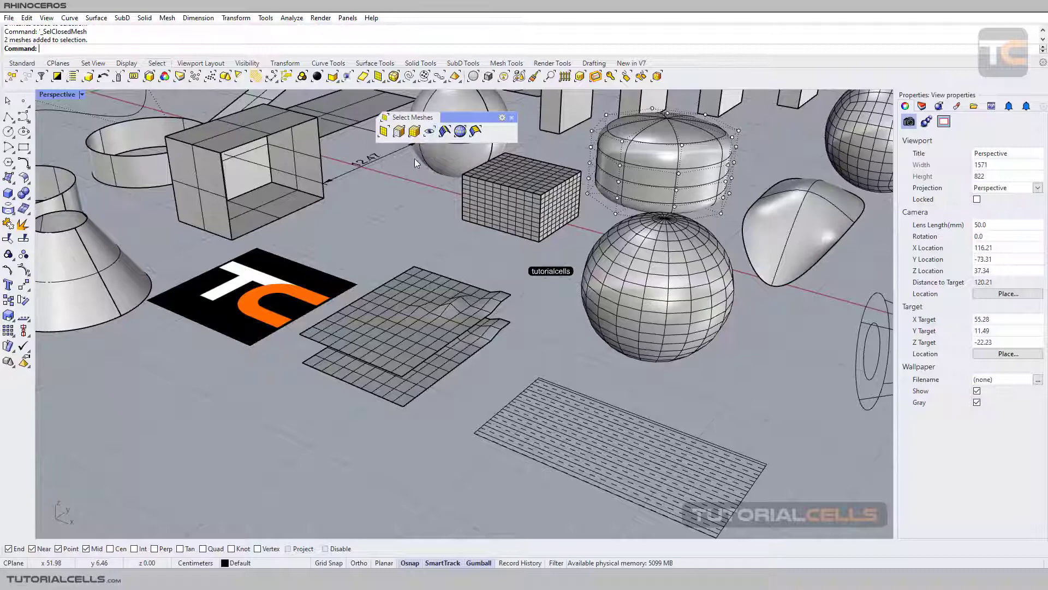
Zoom down to a low view around the large front cylinder, selecting and then deselecting it
scroll(395, 224, "down", 8)
scroll(487, 192, "up", 5)
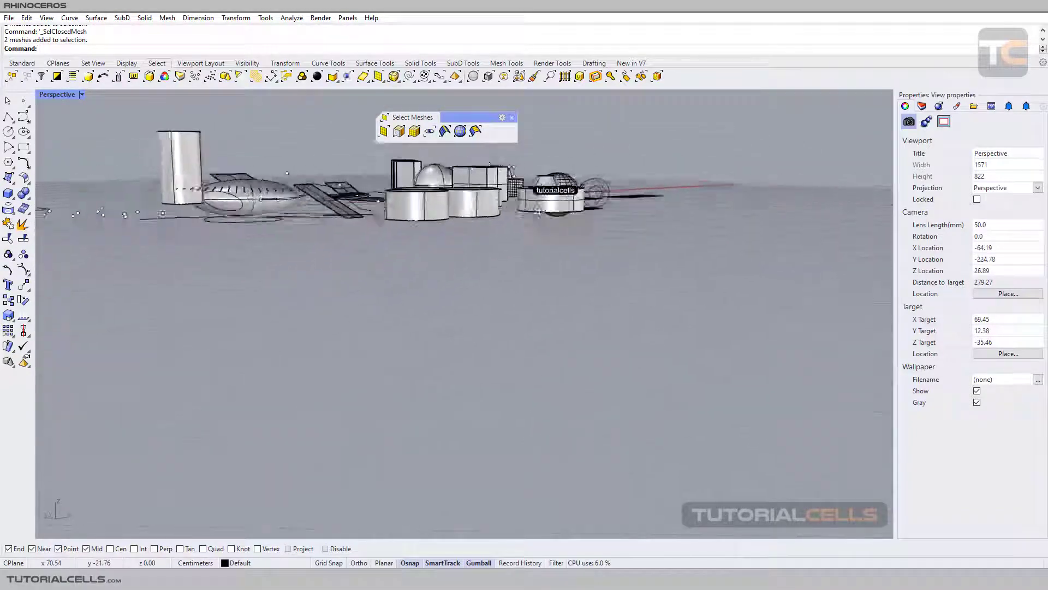
left_click(487, 192)
scroll(473, 197, "up", 3)
scroll(491, 216, "up", 3)
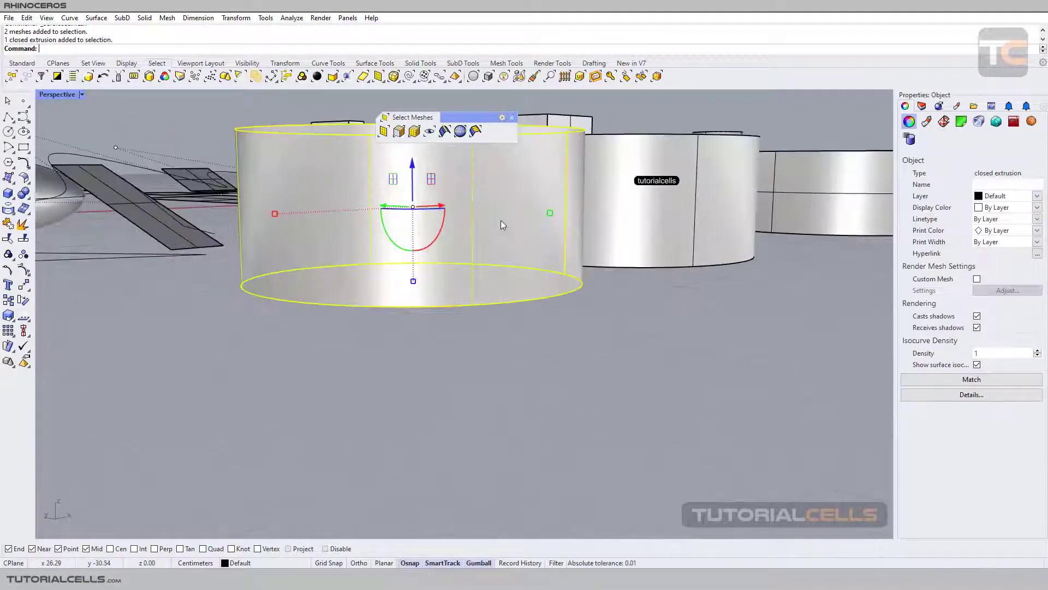
right_click_drag(507, 214, 513, 319)
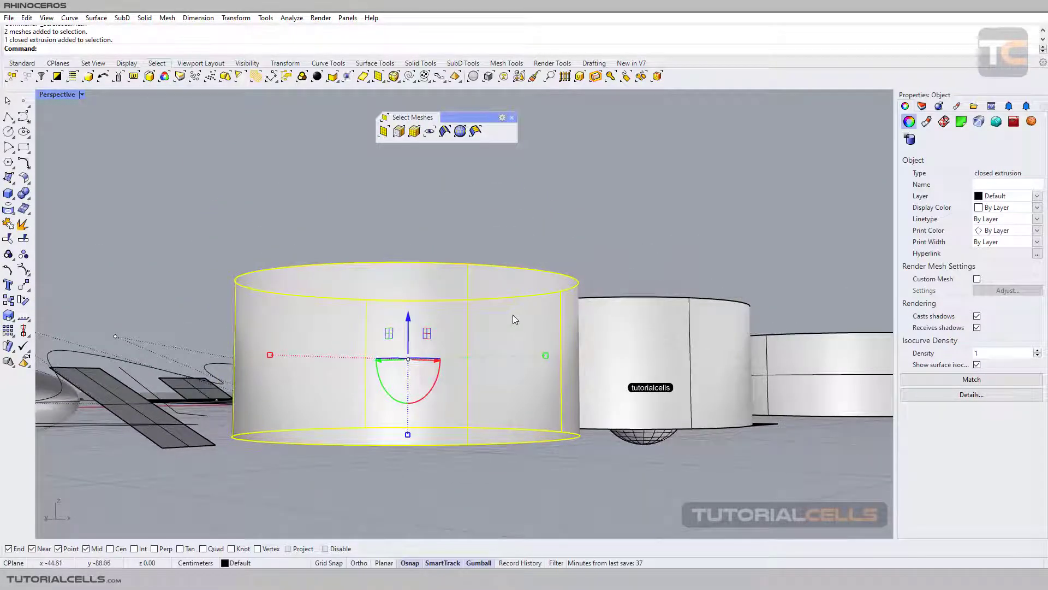
left_click(469, 149)
Window-select visible objects around the cylinders, then clear it and orbit back to the whole scene
left_click(429, 131)
left_click_drag(675, 399, 369, 495)
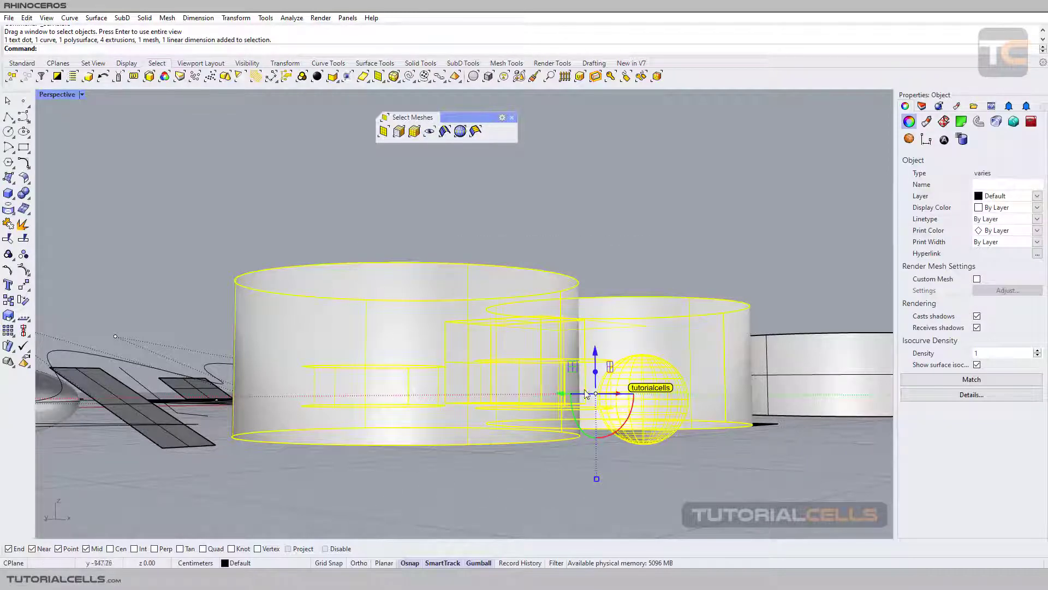
left_click(513, 226)
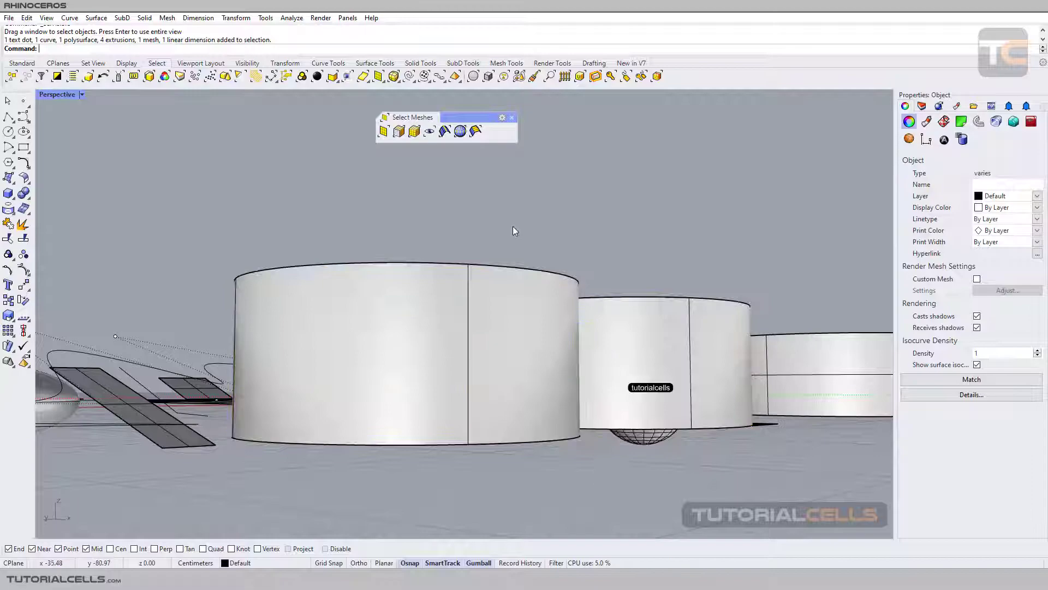
right_click_drag(501, 227, 558, 222)
scroll(417, 278, "down", 5)
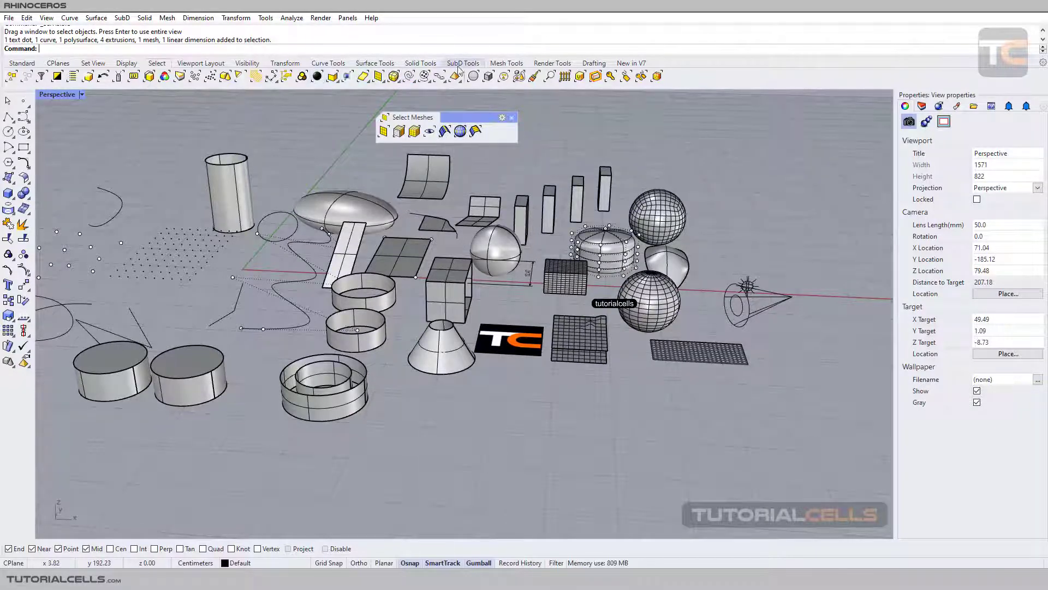
Switch to the Mesh Tools tab, then zoom and orbit toward the mesh box and restore the previous view
left_click(496, 64)
left_click(781, 79)
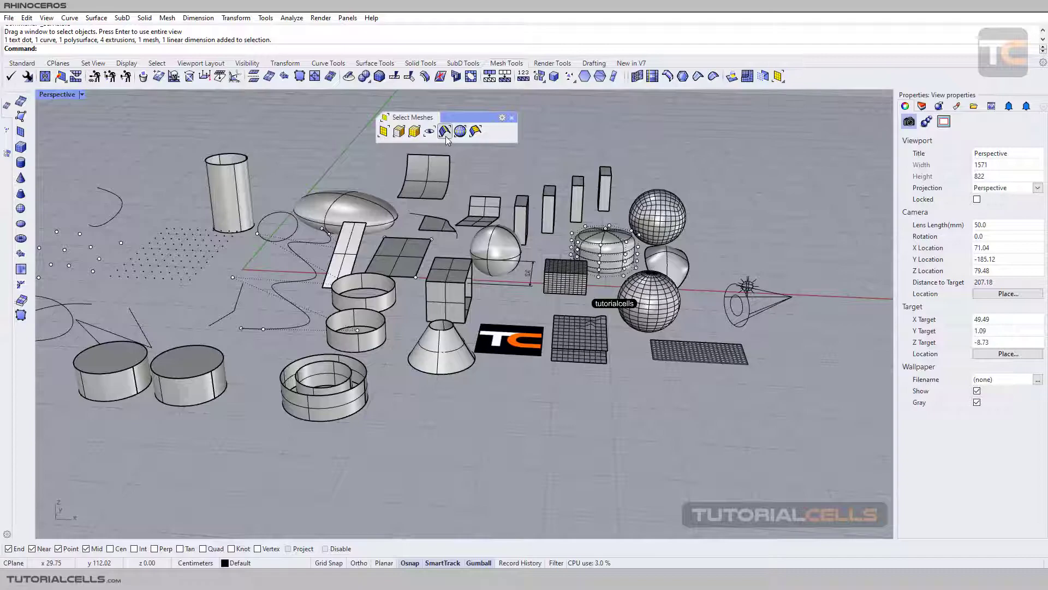
scroll(641, 299, "up", 5)
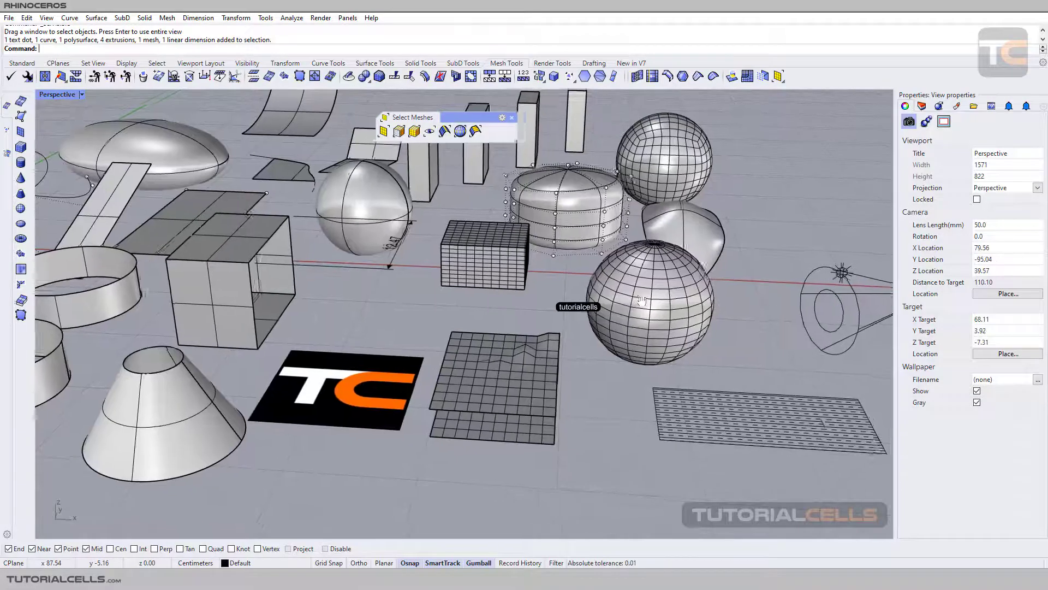
right_click_drag(642, 299, 479, 302)
scroll(479, 303, "up", 4)
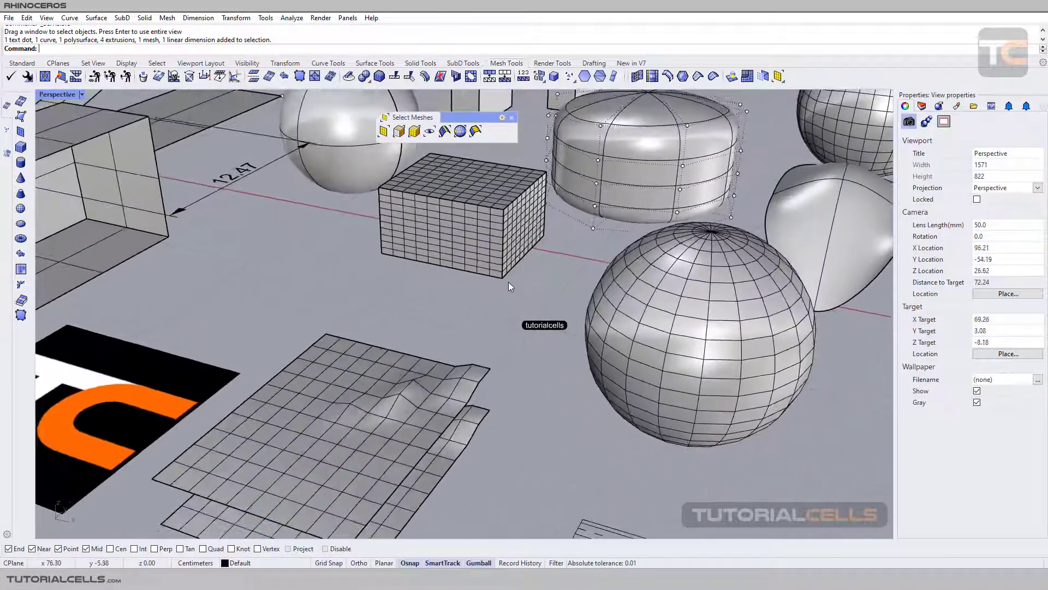
key("Home")
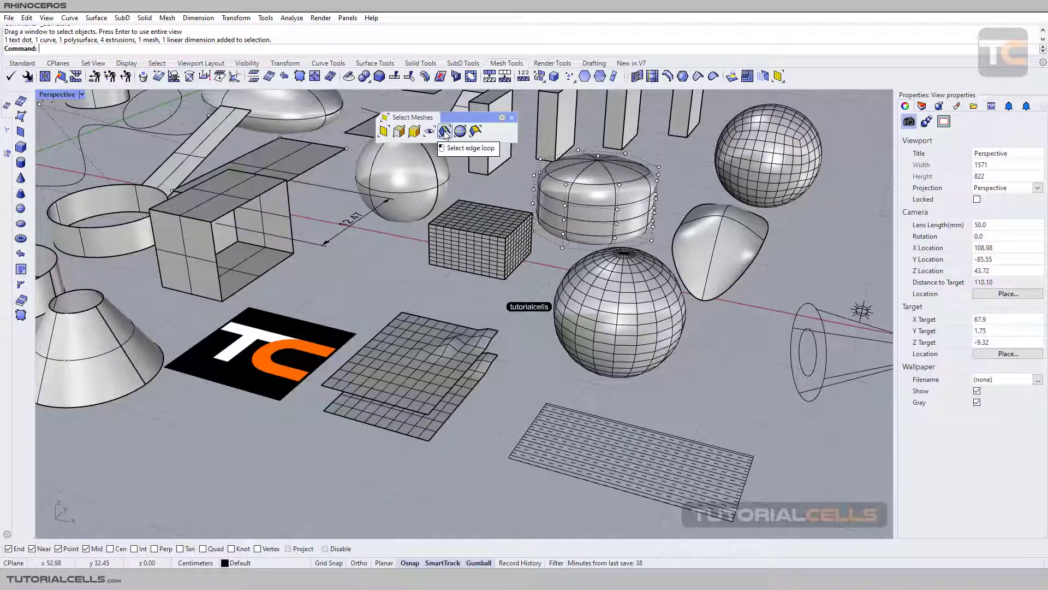
Pick edge loops on the rounded cylinder's top, several on the sphere, and one on the mesh box
left_click(444, 132)
left_click(576, 185)
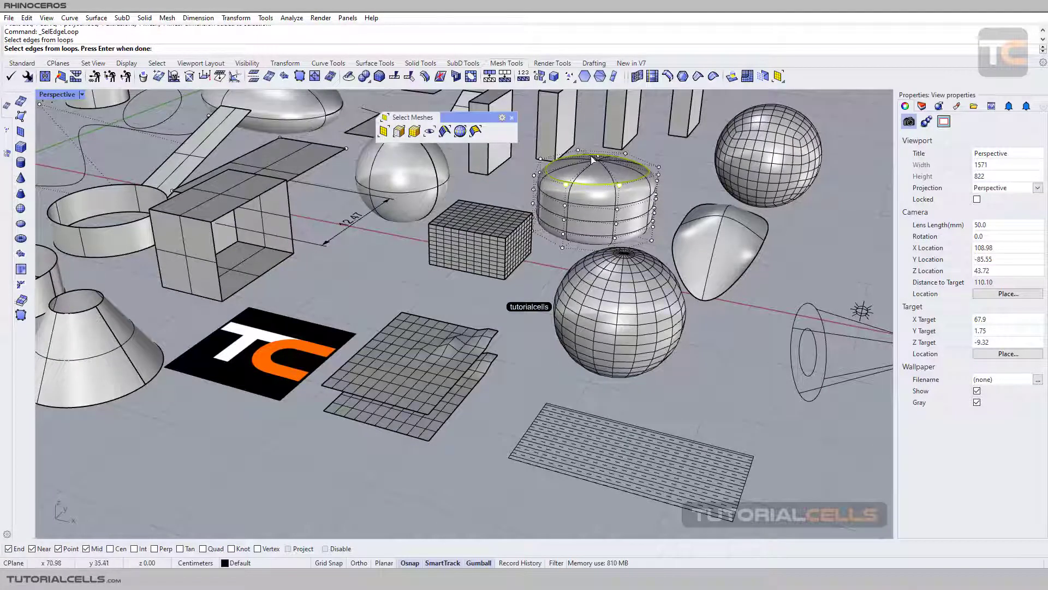
scroll(614, 303, "up", 4)
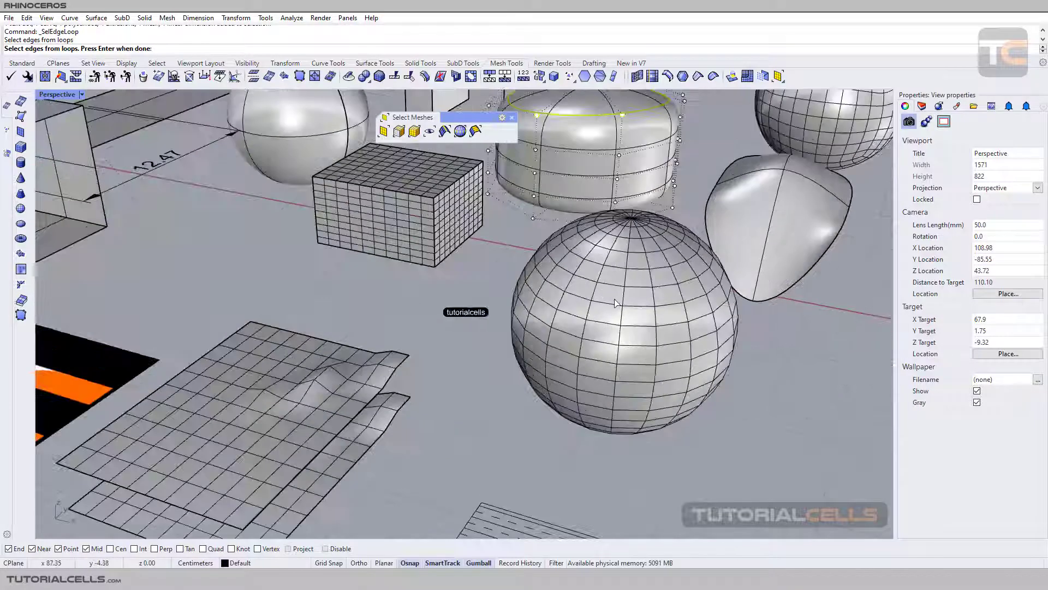
left_click(612, 285)
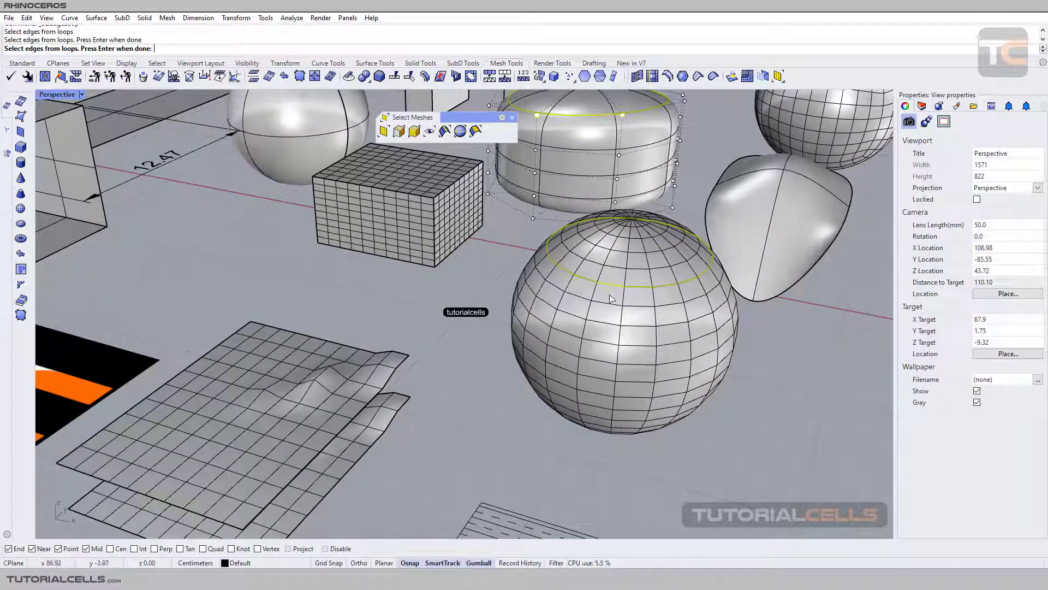
left_click(612, 307)
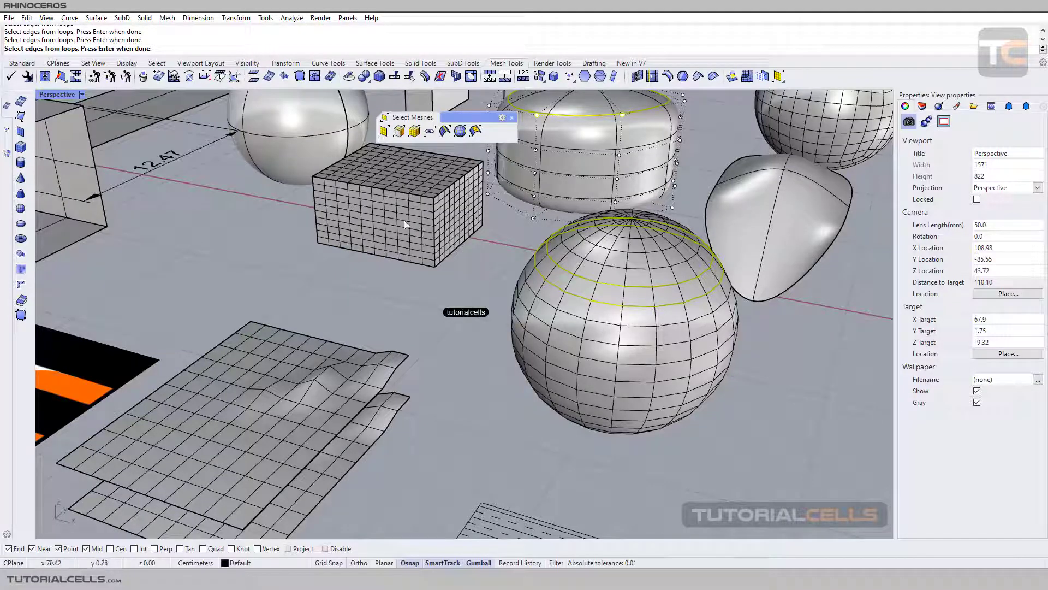
scroll(404, 224, "up", 5)
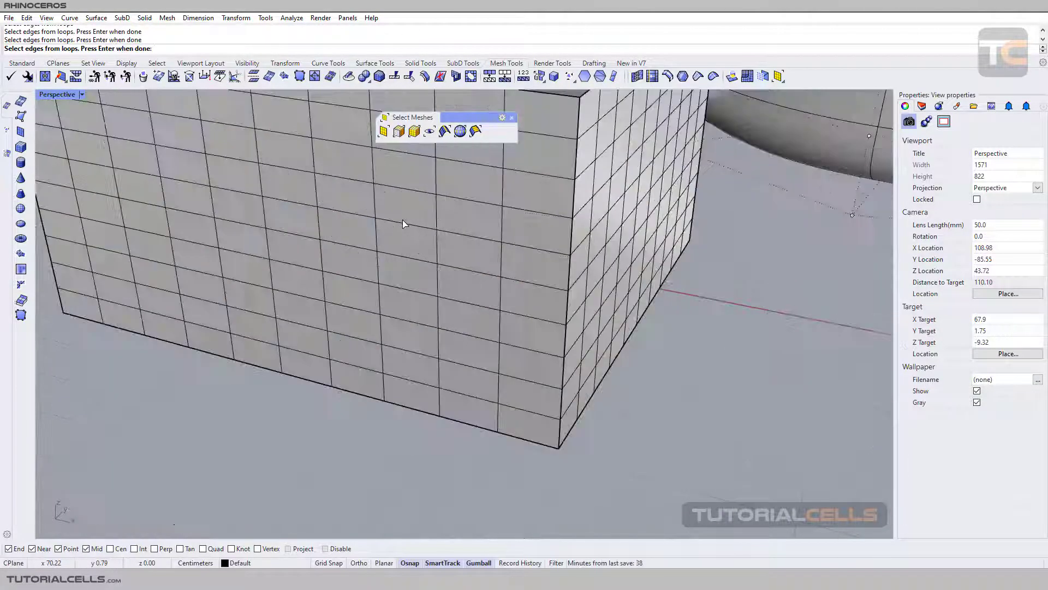
left_click(404, 221)
scroll(510, 292, "down", 5)
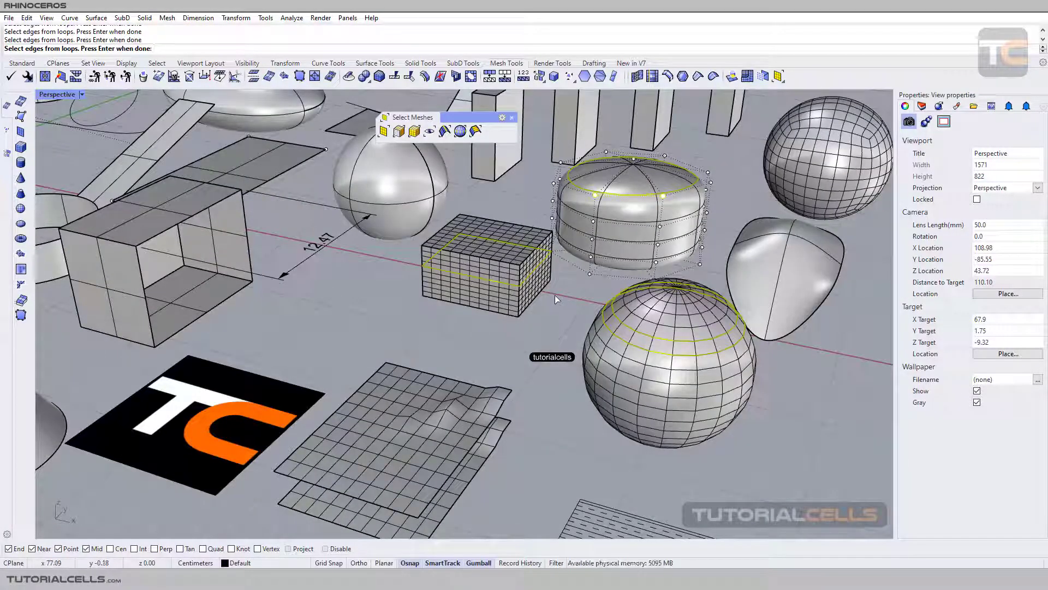
key("Return")
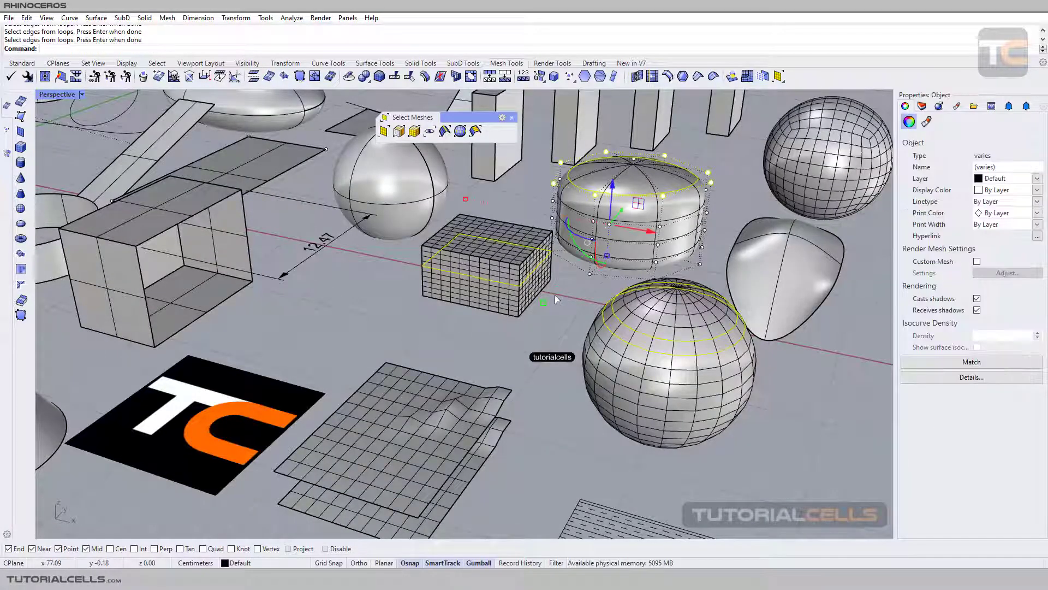
Clear the old loops, then pick new edge loops across the grid sheet and around the sphere
left_click(525, 319)
left_click(445, 130)
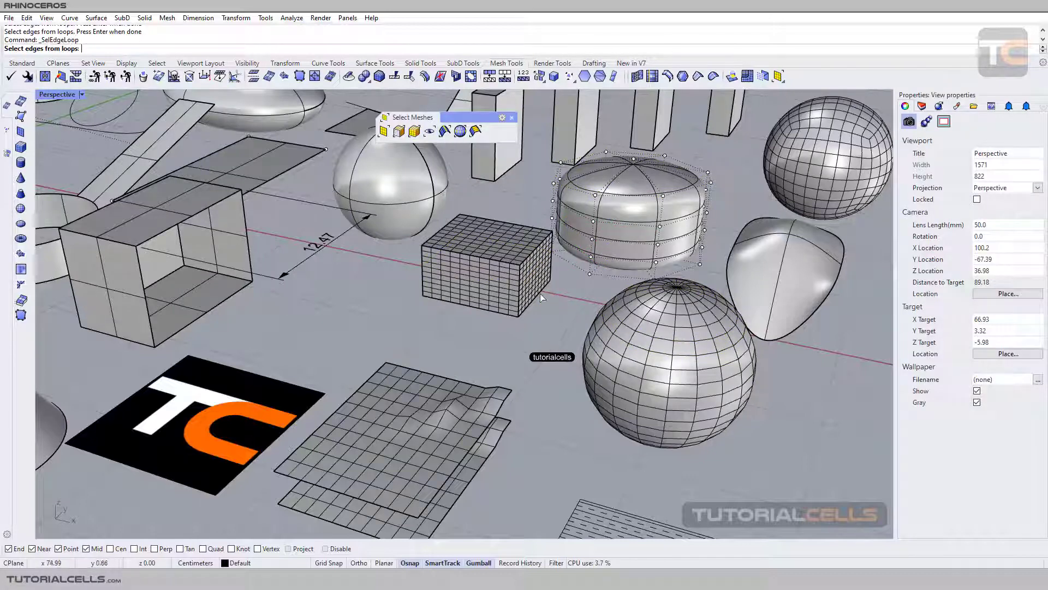
left_click(396, 444)
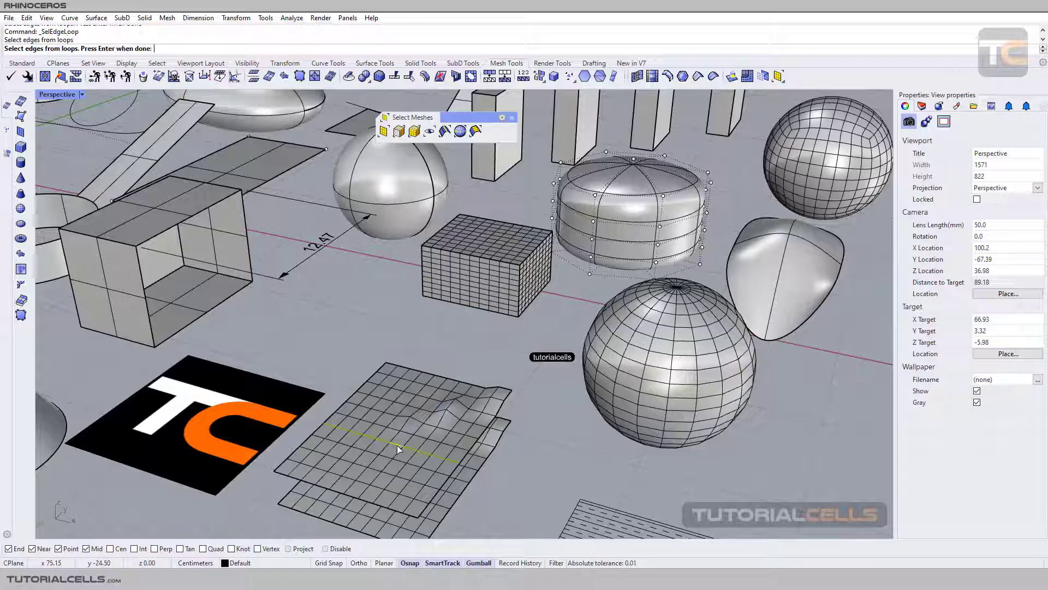
left_click(630, 378)
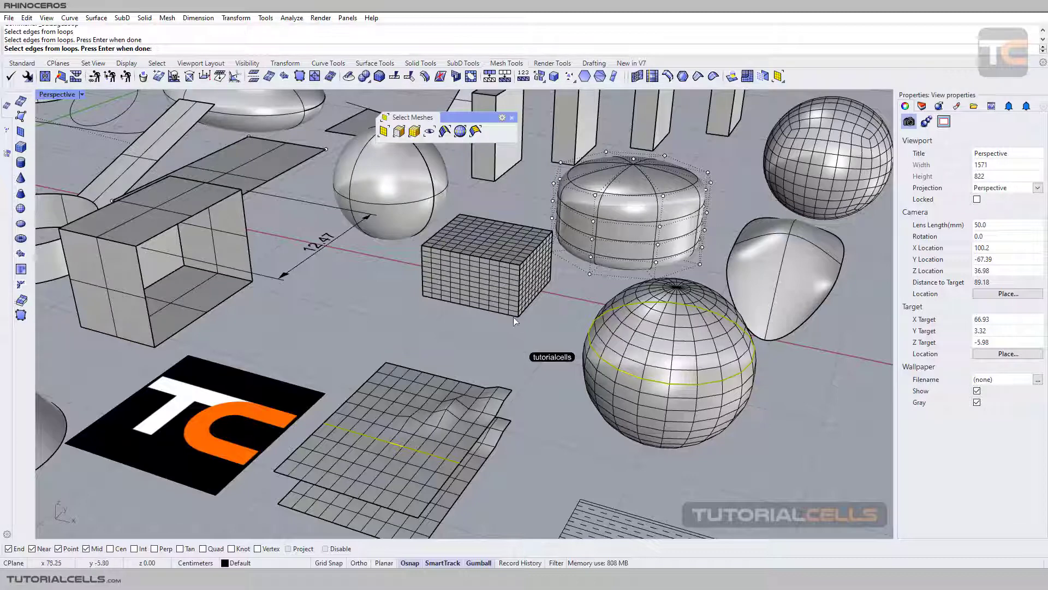
key("Return")
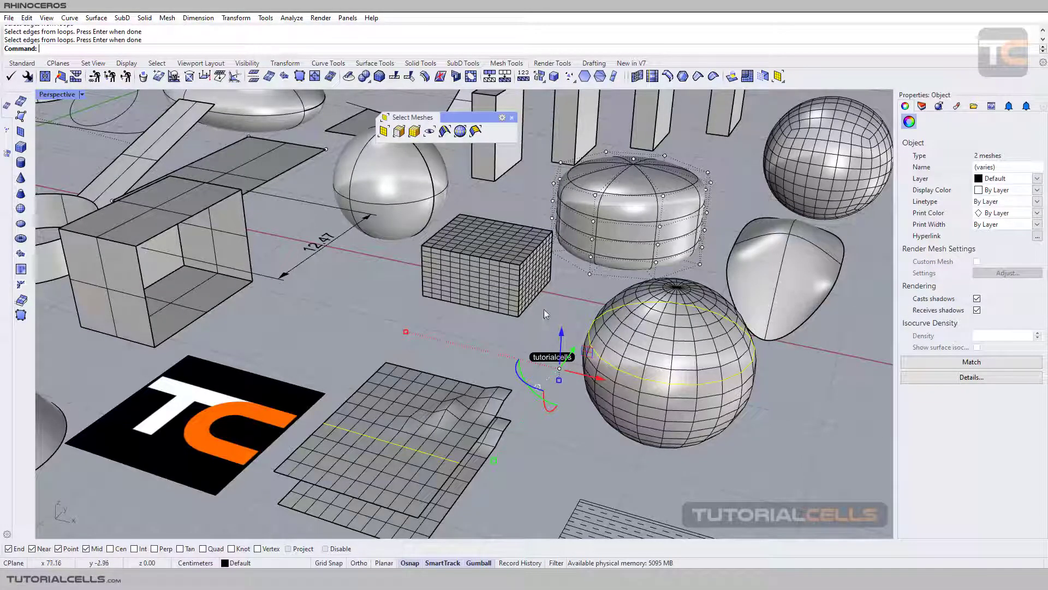
right_click_drag(552, 312, 528, 293, "shift")
Pick an edge ring on the cylinder and two on the lower sphere, then cancel the selection
key("Escape")
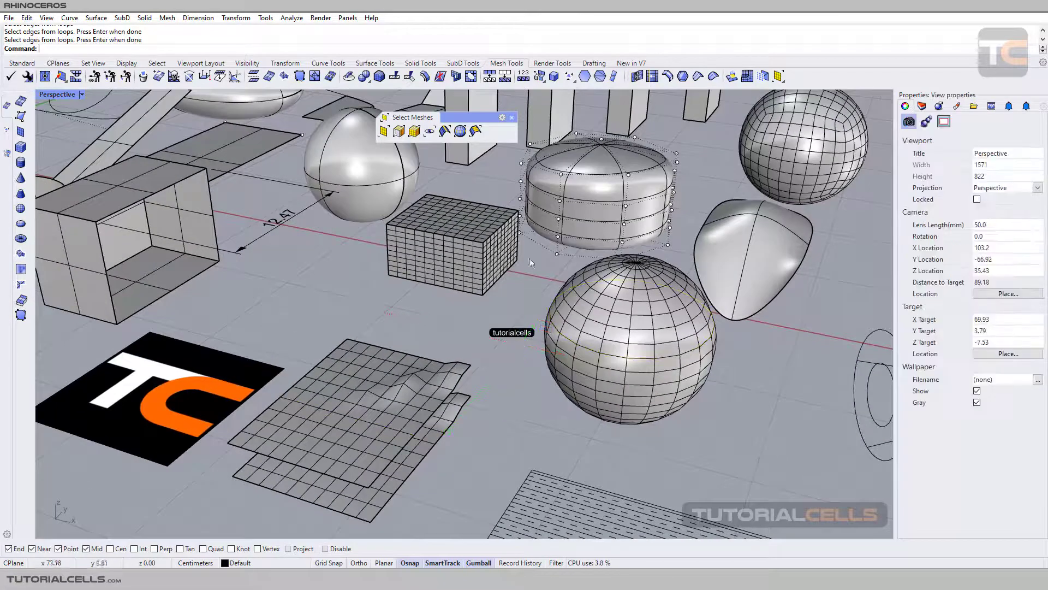
left_click(465, 133)
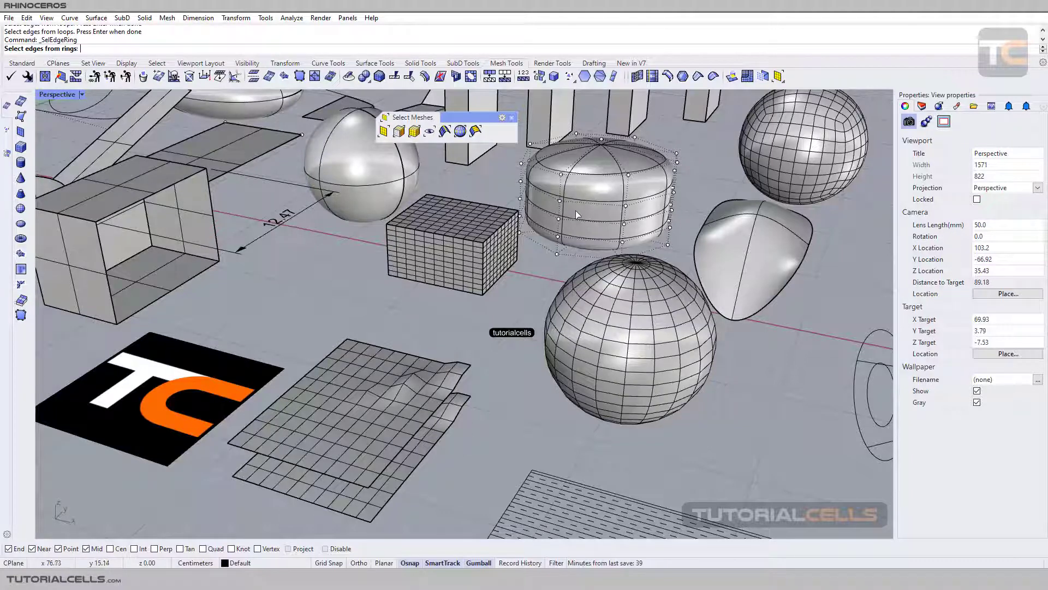
left_click(561, 210)
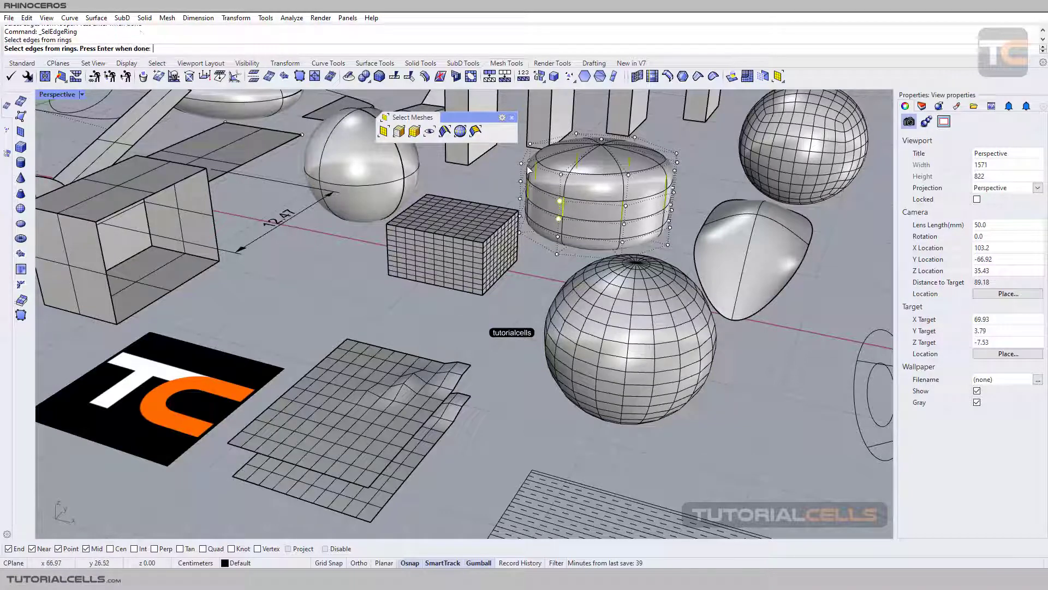
left_click(602, 350)
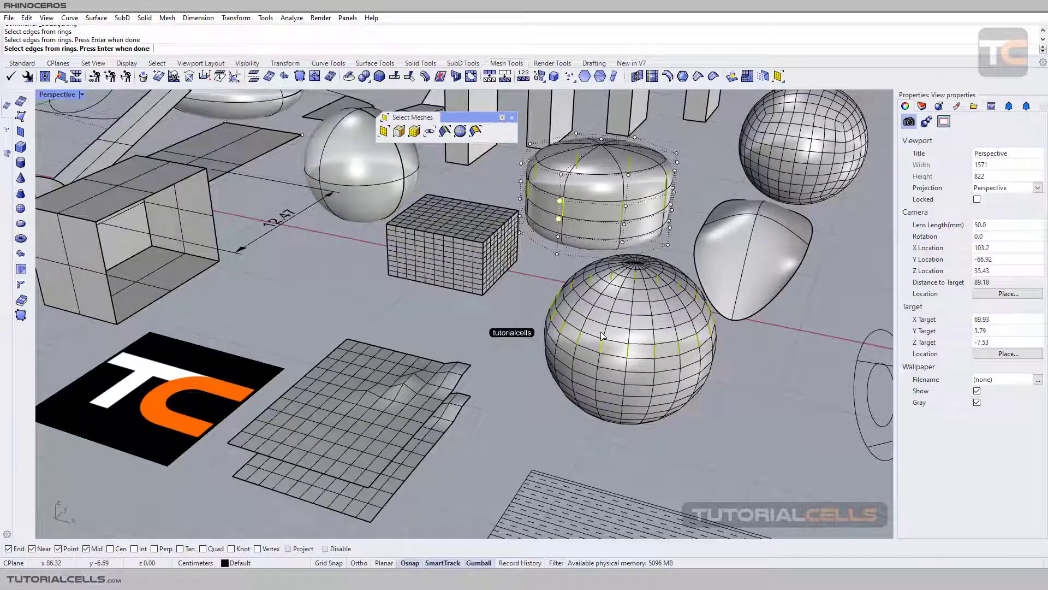
scroll(599, 364, "up", 3)
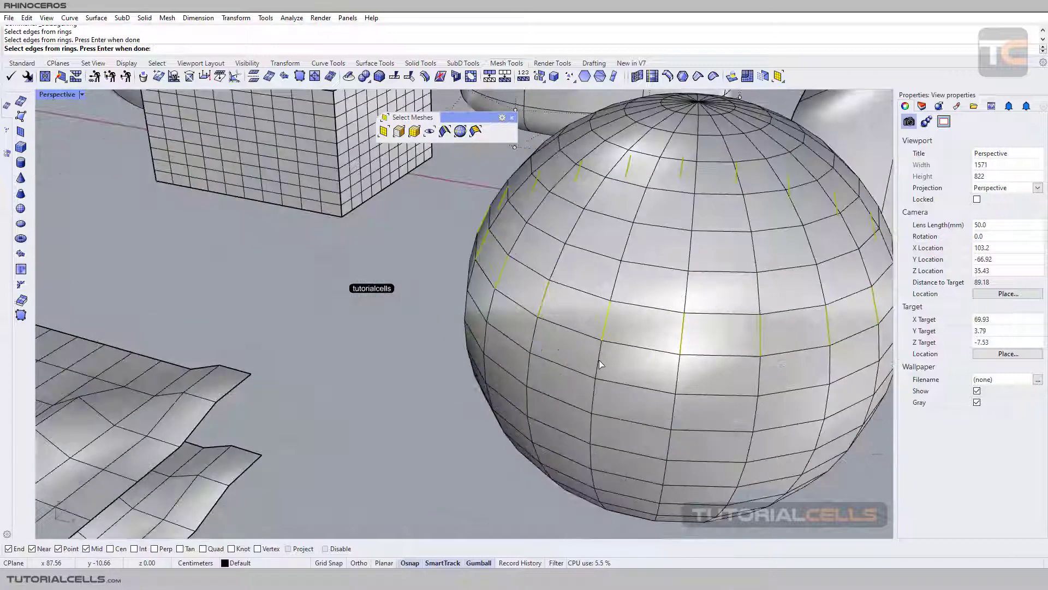
left_click(598, 362)
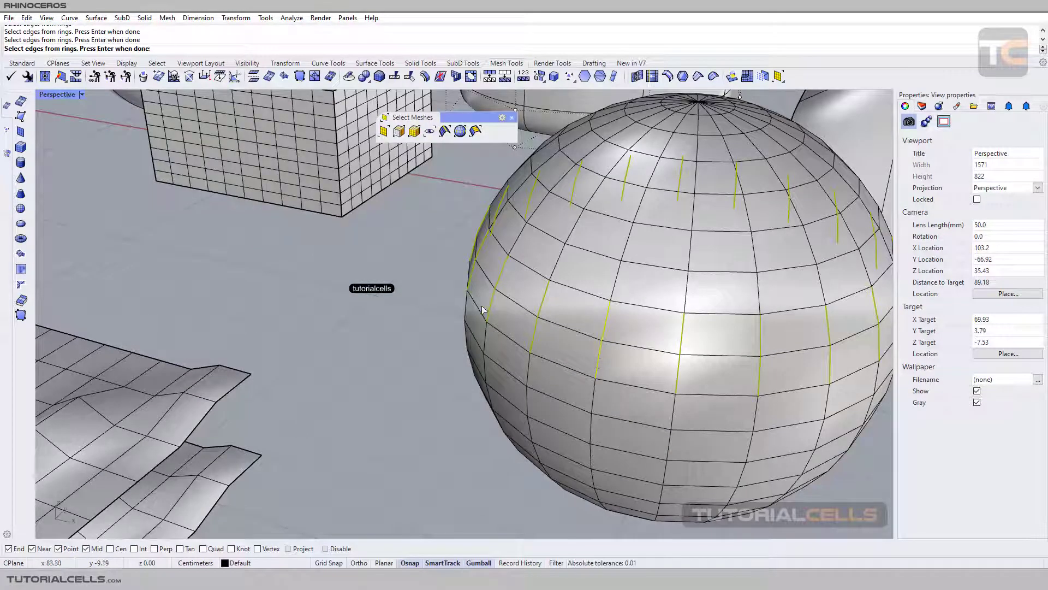
right_click_drag(711, 279, 645, 279, "shift")
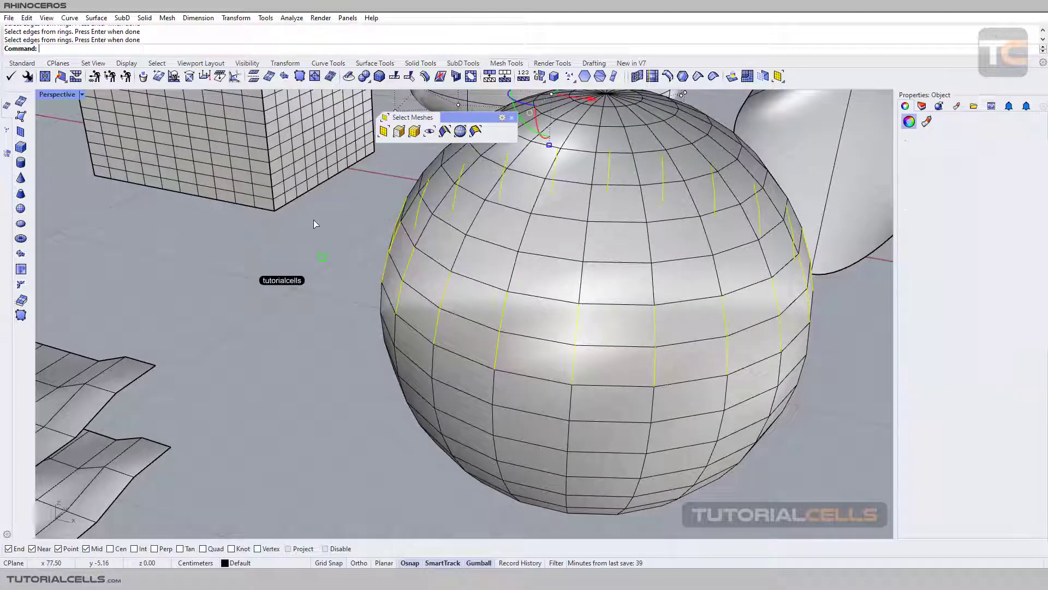
key("Escape")
Pick a vertical edge ring down the sphere, then clear it and pan the scene down-right
left_click(460, 131)
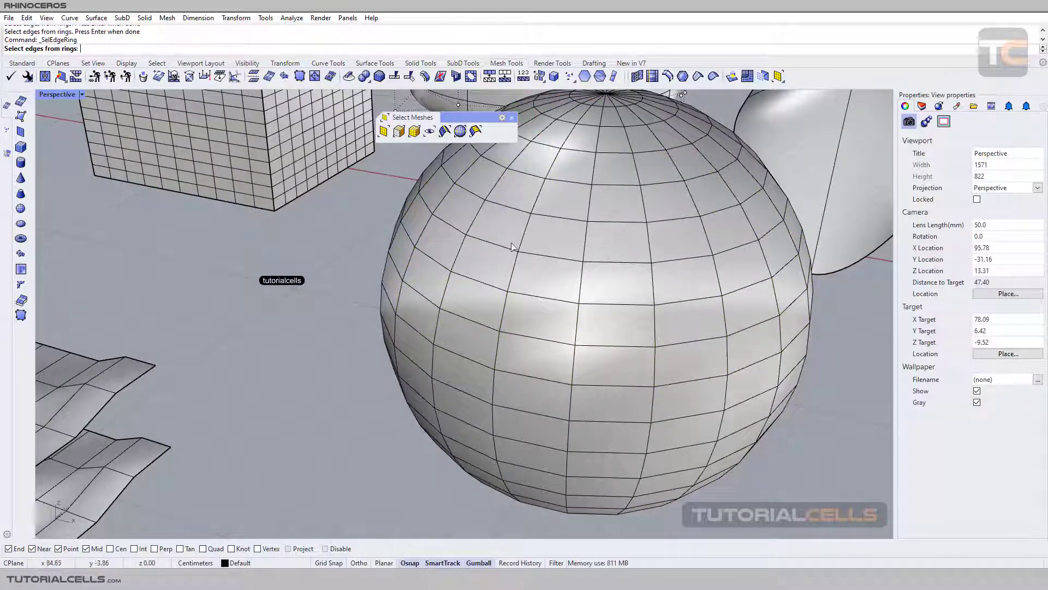
left_click(538, 257)
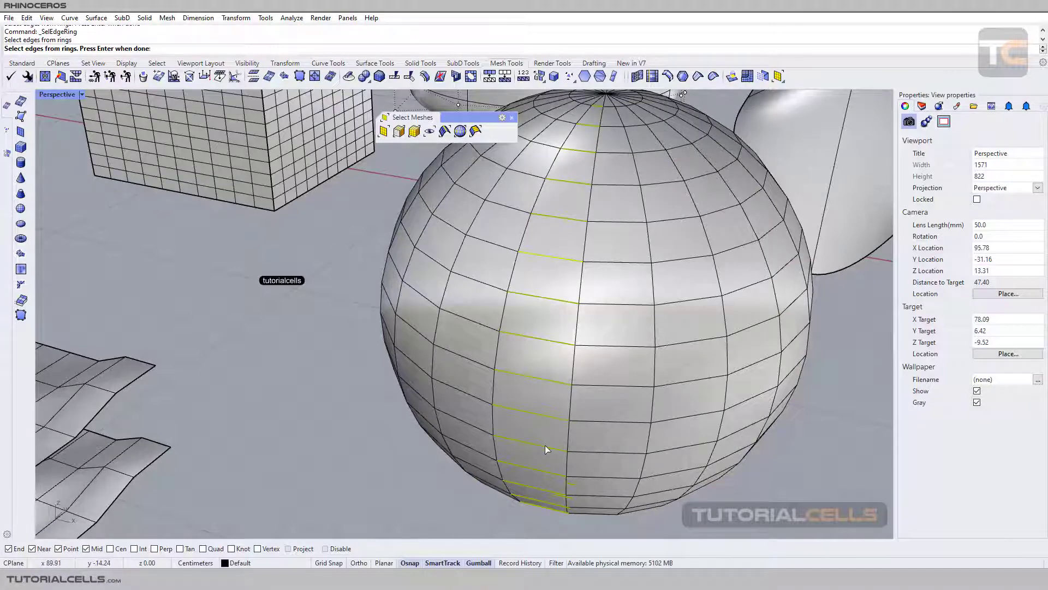
scroll(392, 217, "down", 5)
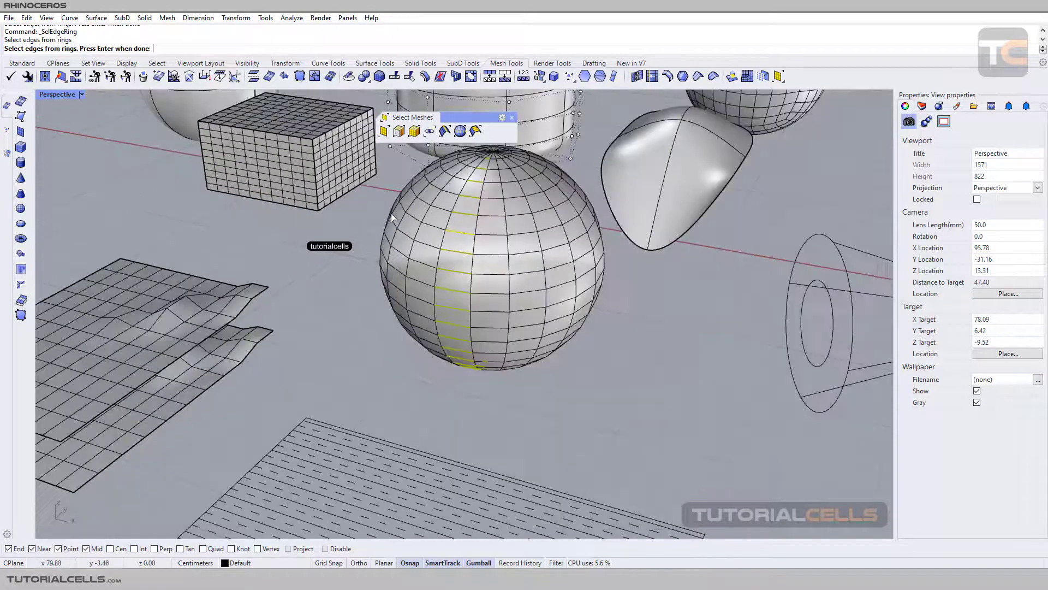
right_click_drag(392, 216, 458, 246, "shift")
key("Return")
left_click(423, 222)
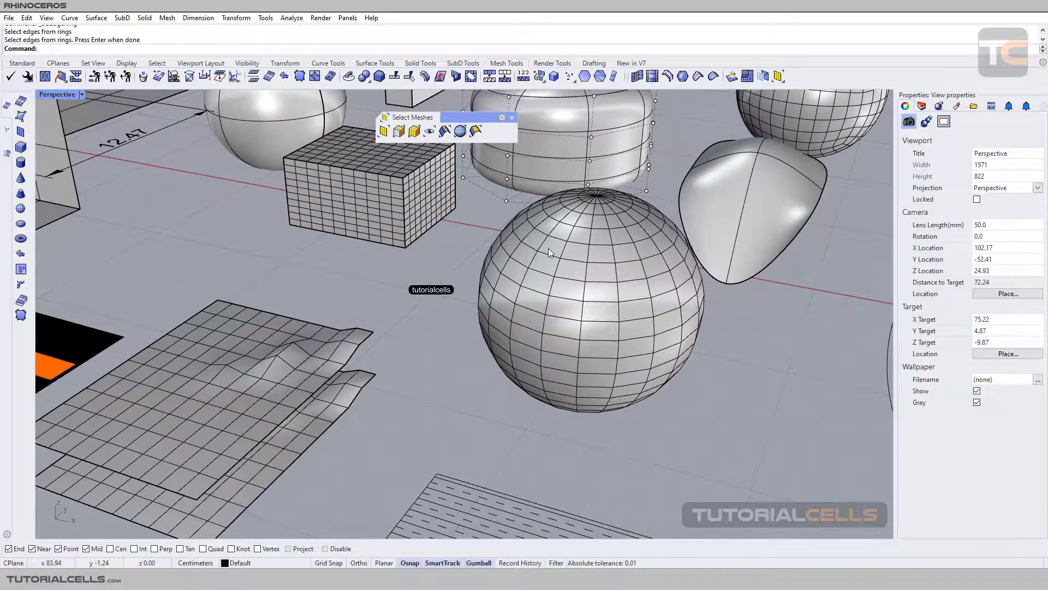
right_click_drag(548, 248, 518, 260, "shift")
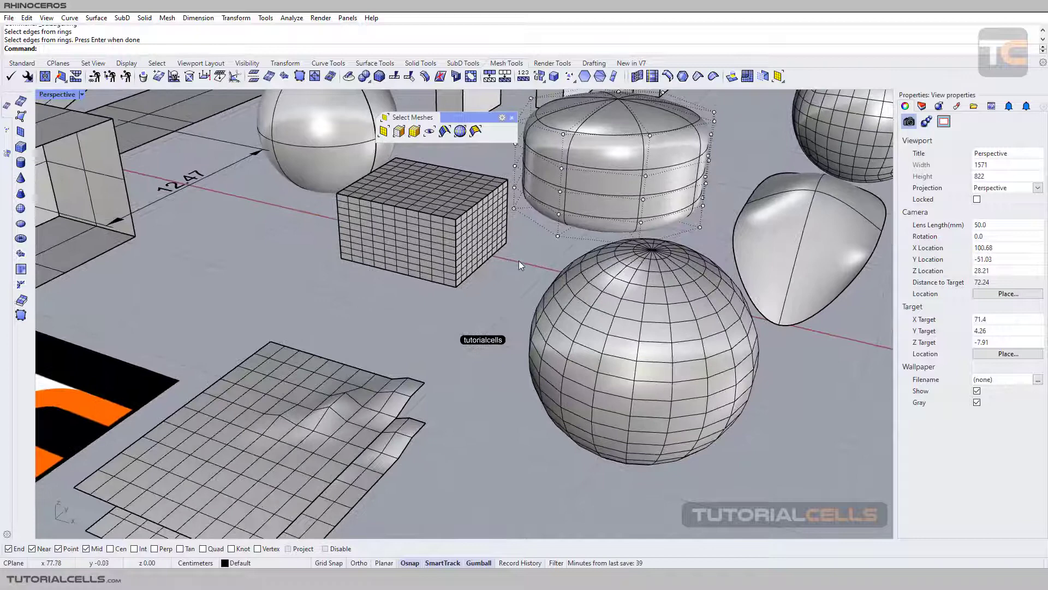
Zoom in and select the face loop from a horizontal edge on the sphere's upper part, then clear it
left_click(478, 130)
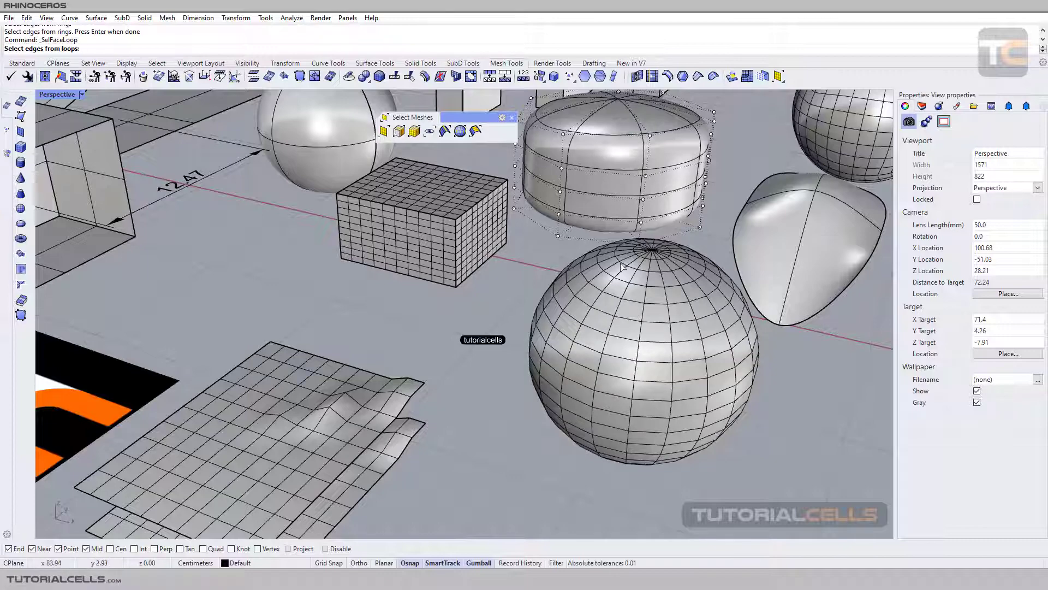
scroll(614, 274, "up", 5)
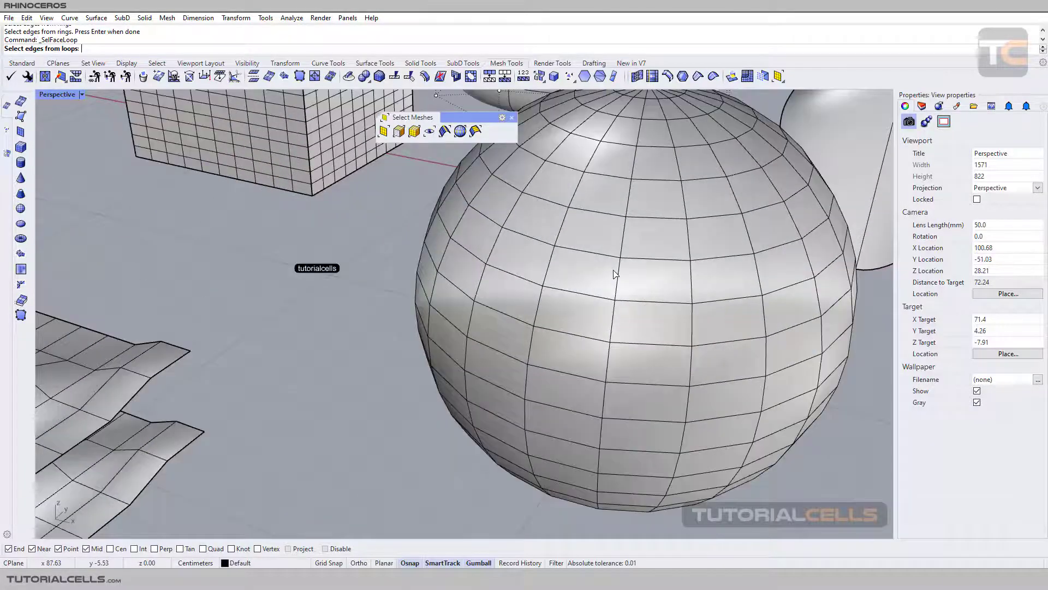
right_click_drag(614, 274, 589, 252, "shift")
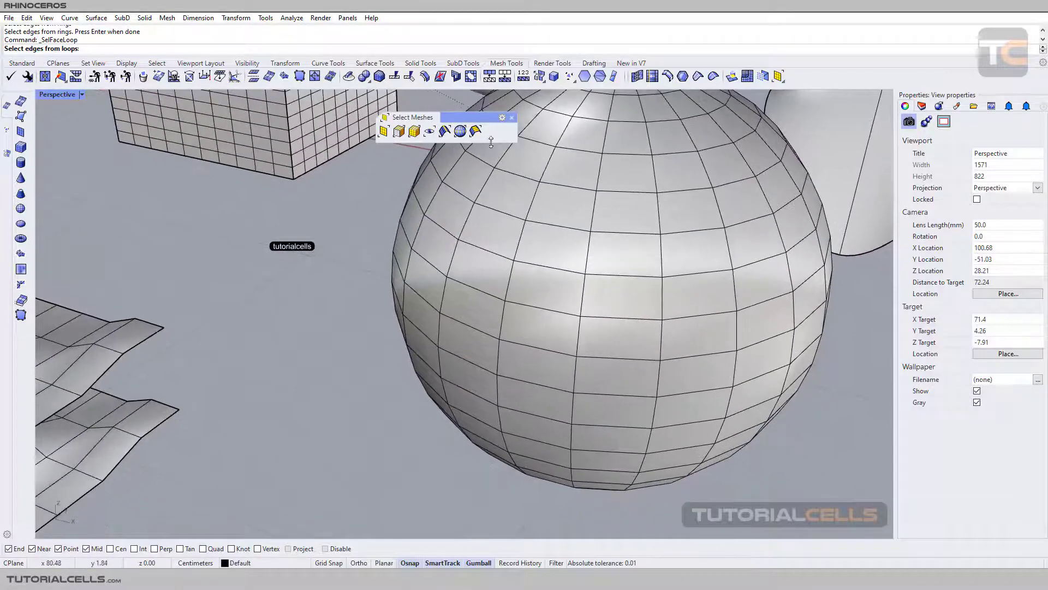
left_click(589, 255)
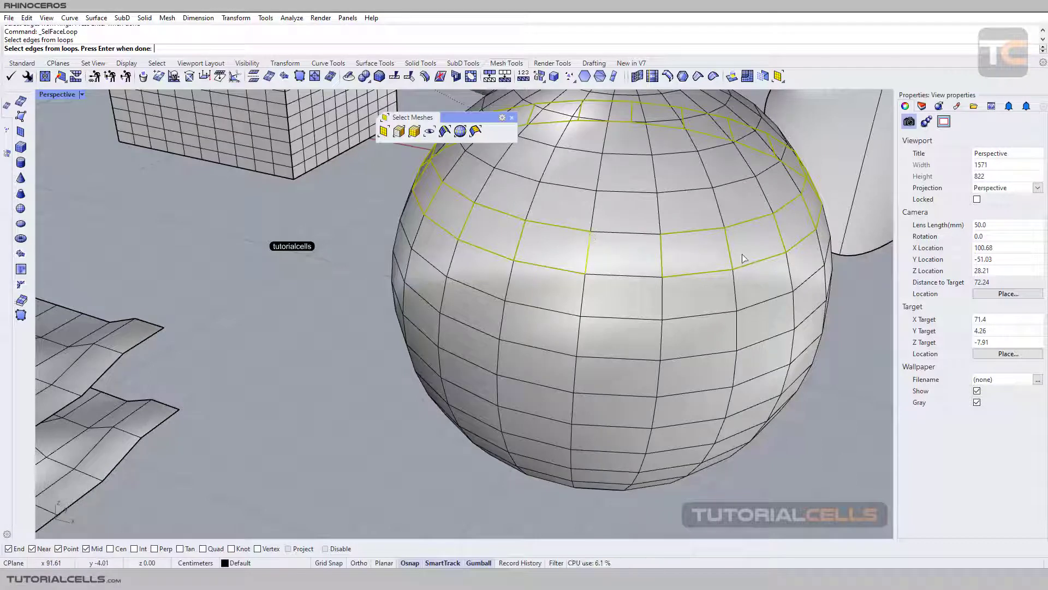
key("Return")
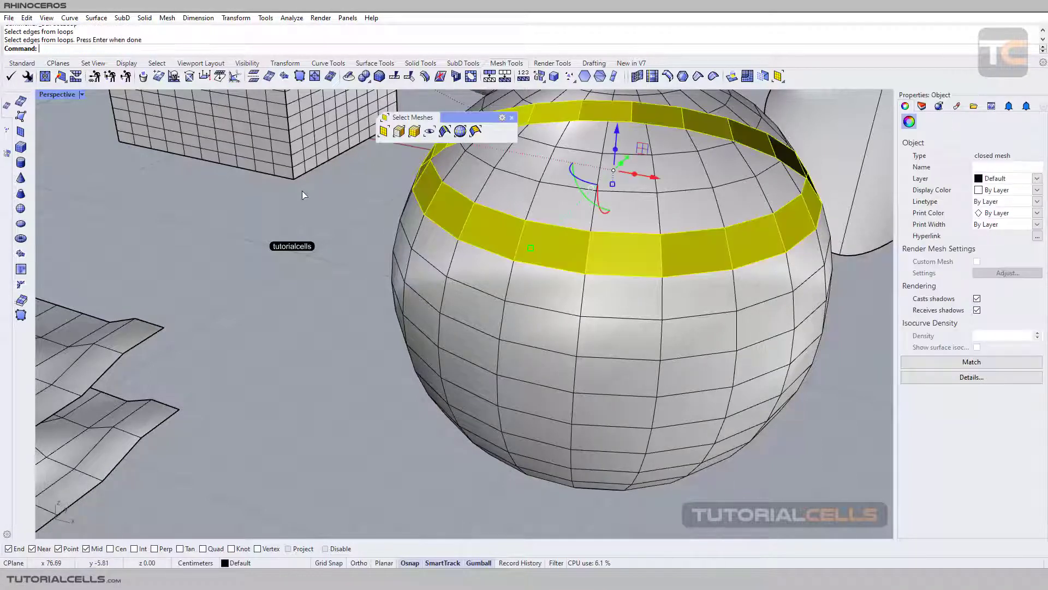
key("Escape")
Select a vertical face loop running pole to pole on the mesh sphere
left_click(465, 130)
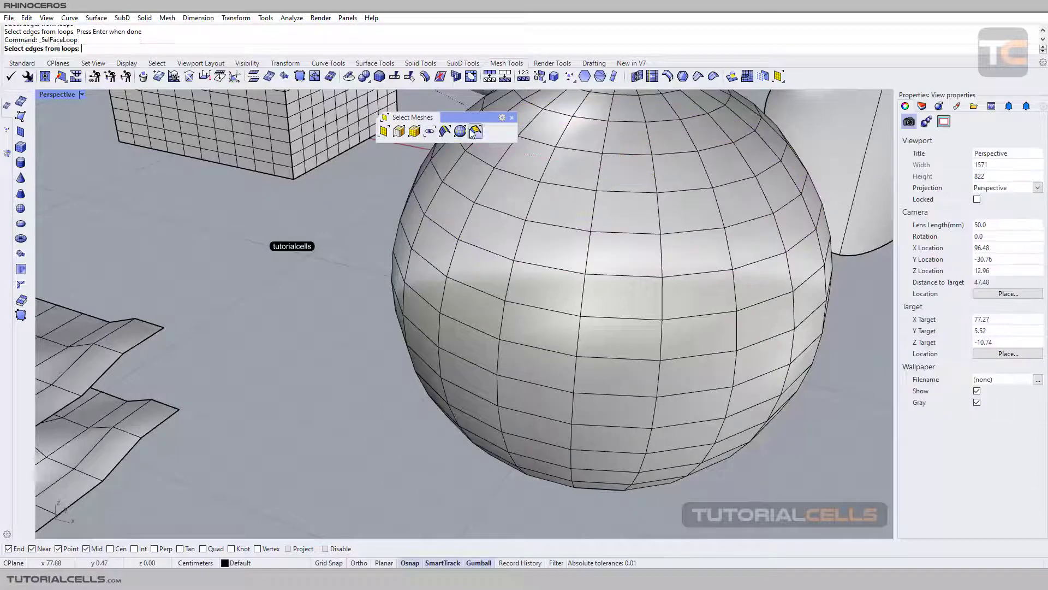
left_click(556, 228)
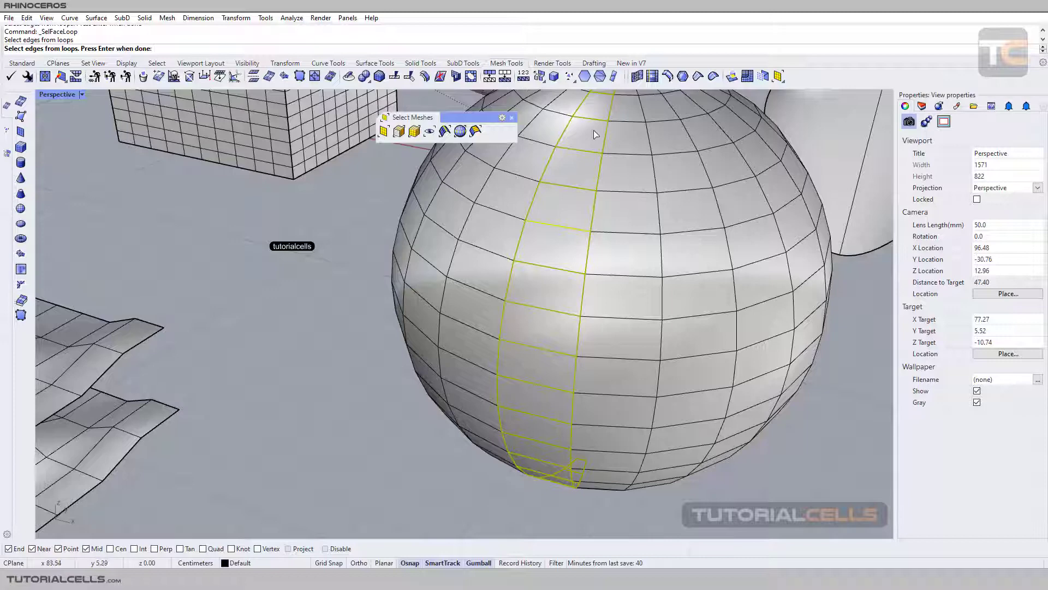
scroll(596, 139, "down", 3)
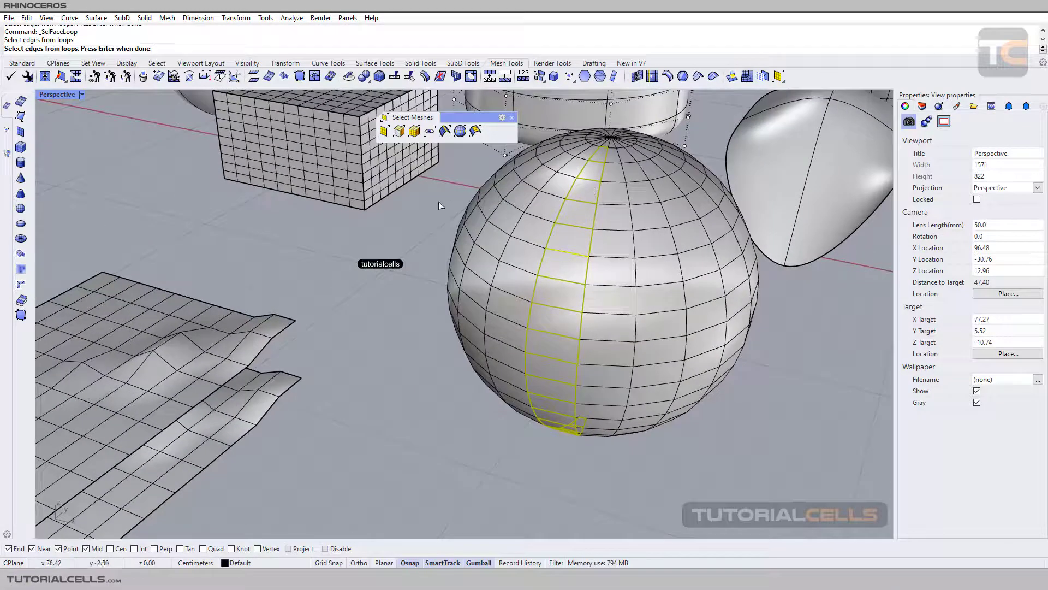
key("Return")
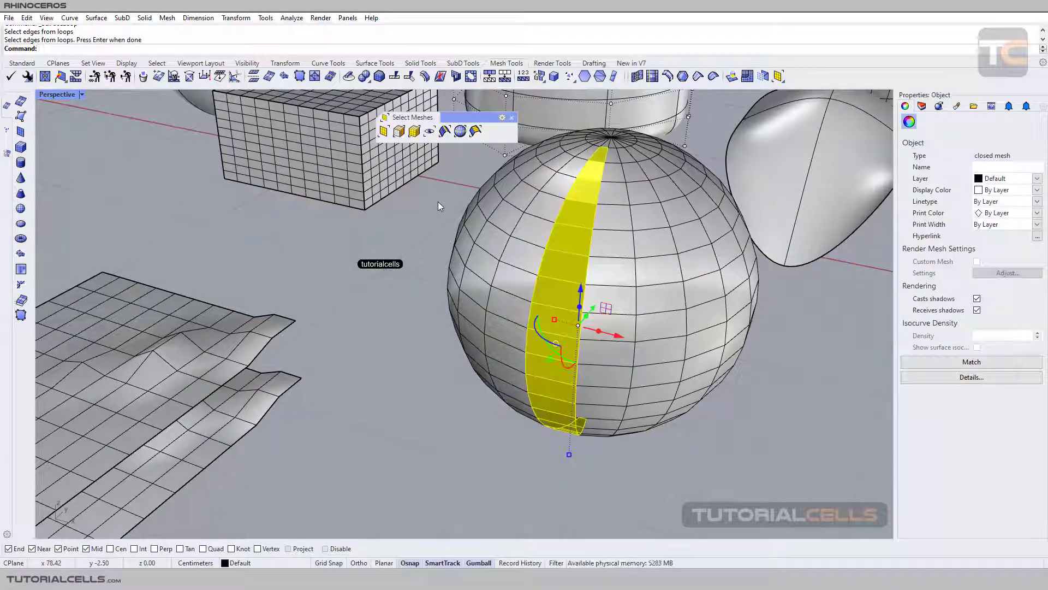
Deselect the face loop, then zoom out and pan to show the whole scene
key("Escape")
scroll(437, 206, "down", 5)
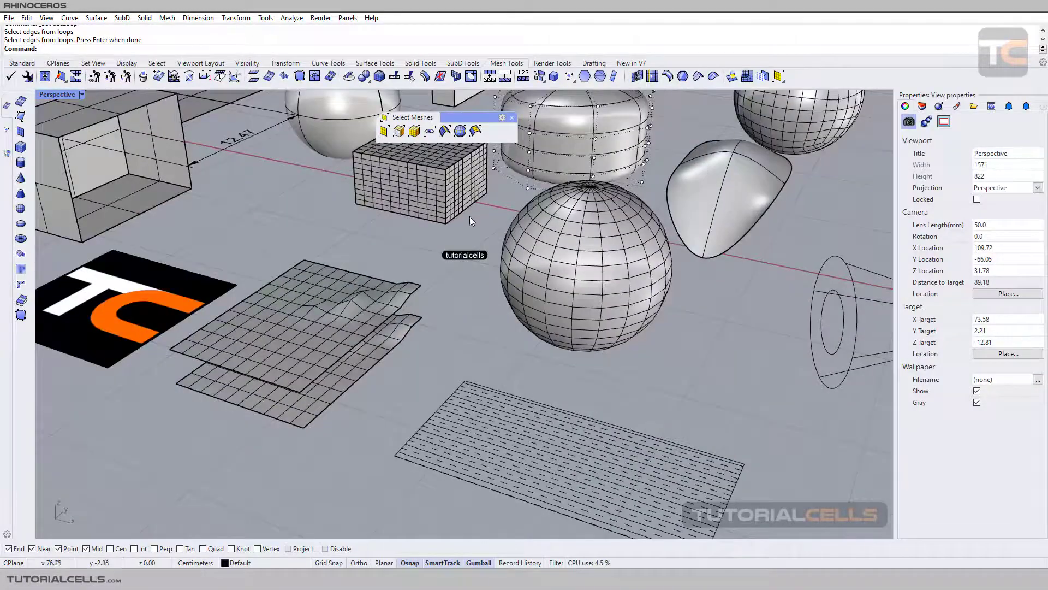
right_click_drag(470, 217, 516, 239, "shift")
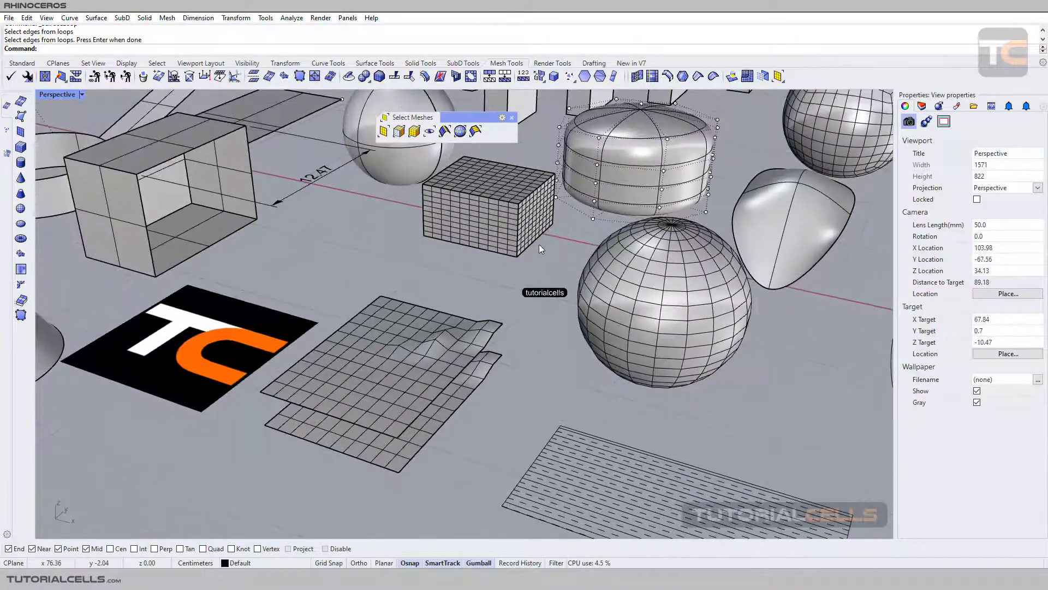
scroll(539, 243, "down", 3)
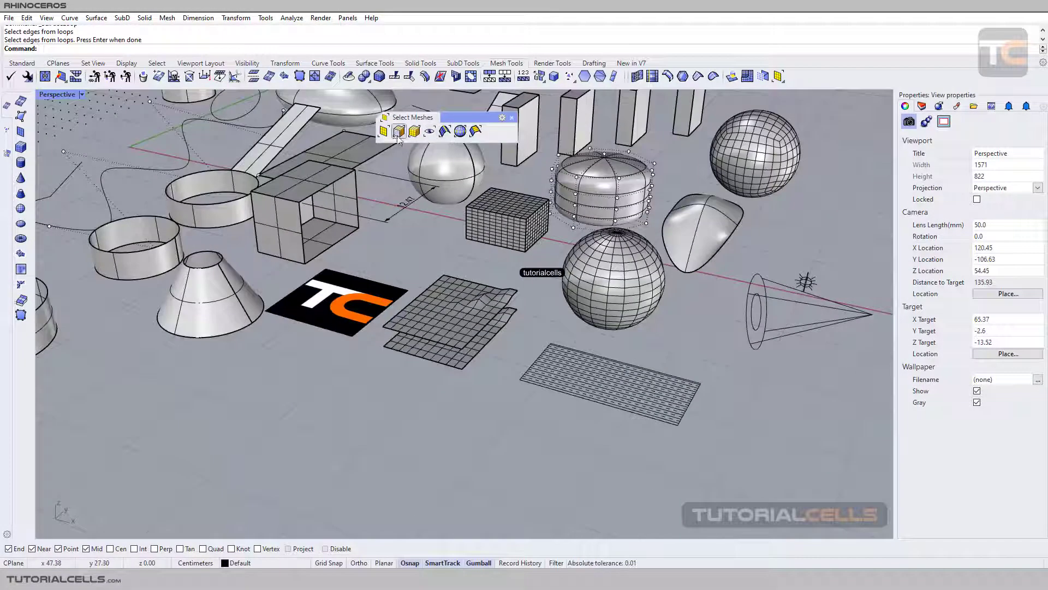
Close the floating Select Meshes toolbar and show the Select tool set's extra select-object tools
left_click(511, 118)
left_click(156, 63)
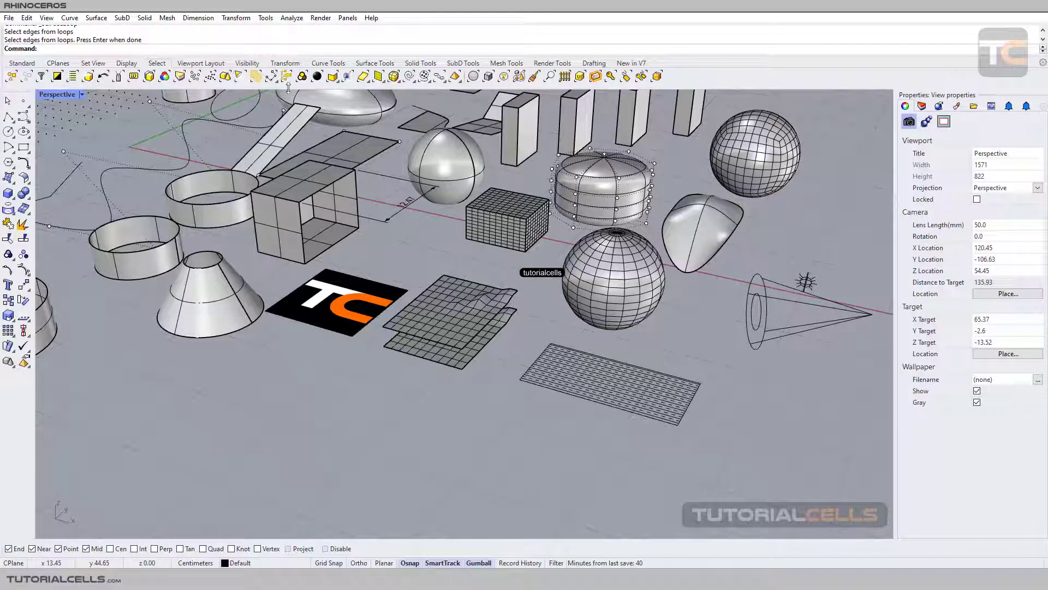
left_click(383, 82)
Browse the SubD Tools, Mesh Tools and Surface Tools sets, then return to the Select tool set
left_click(456, 64)
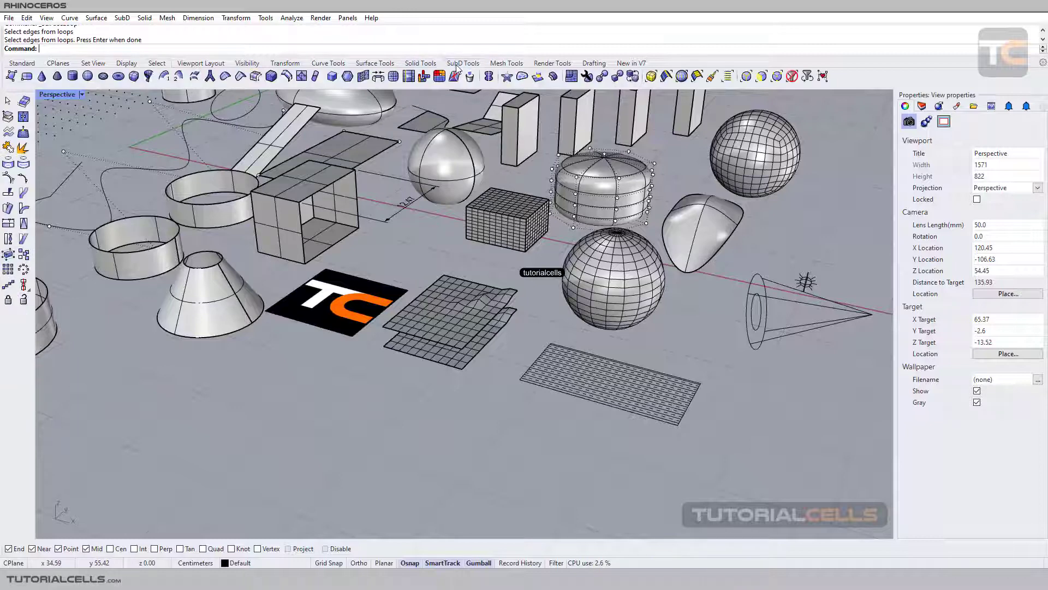
left_click(517, 65)
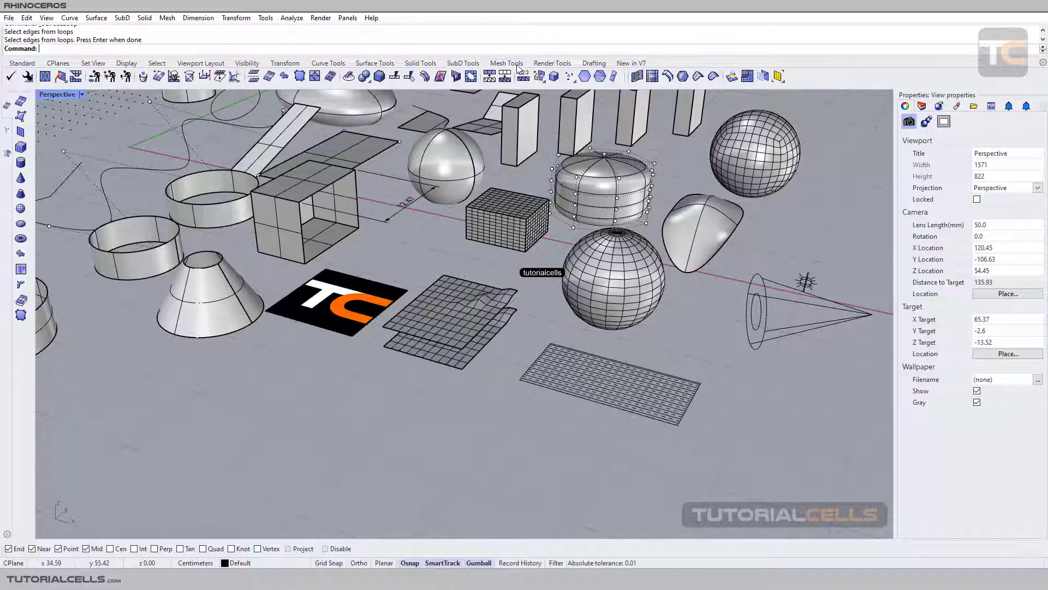
left_click(781, 84)
right_click_drag(489, 224, 508, 264, "shift")
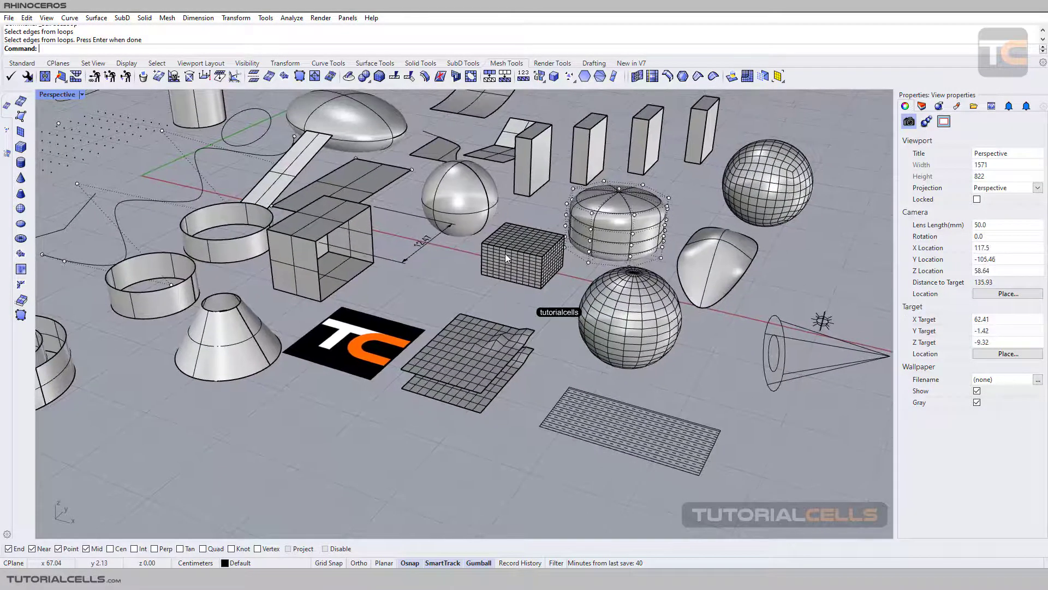
left_click(384, 64)
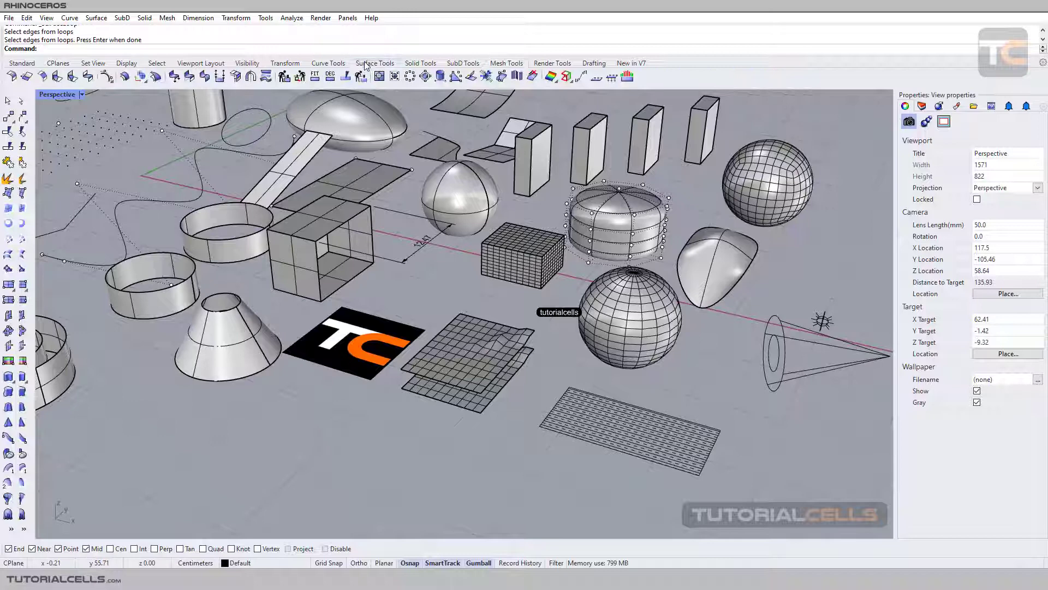
left_click(157, 63)
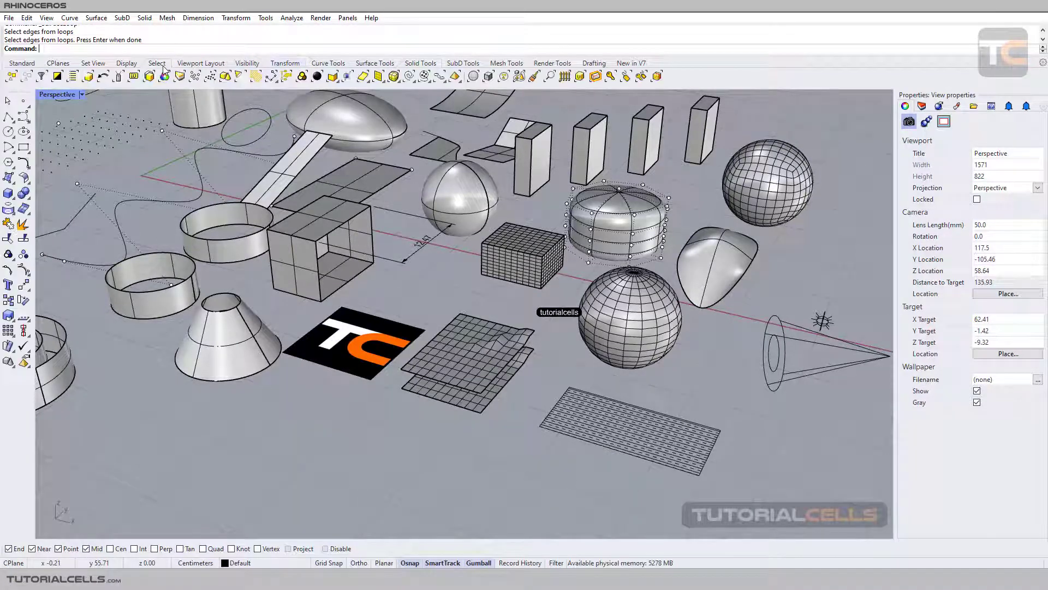